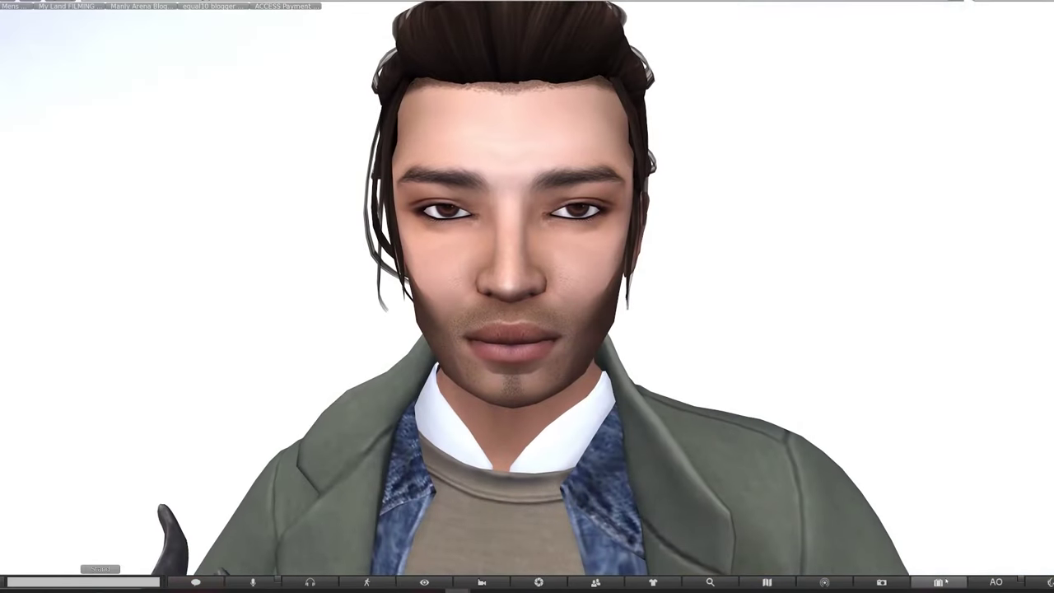
- From the Worn inventory tab, remove the Ashton outfit folder from the current outfit
click(943, 582)
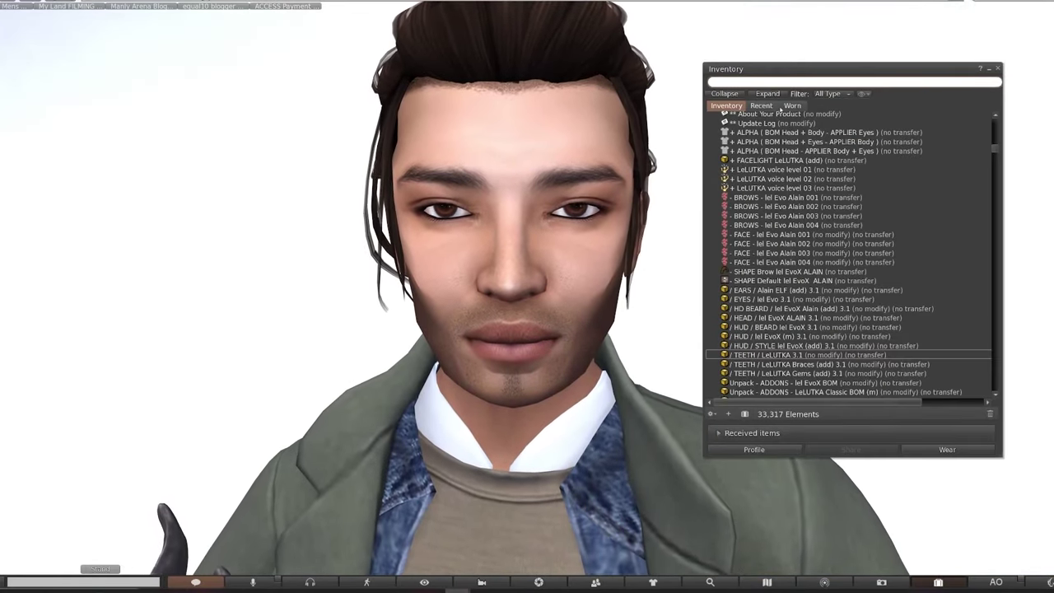
click(786, 107)
click(717, 135)
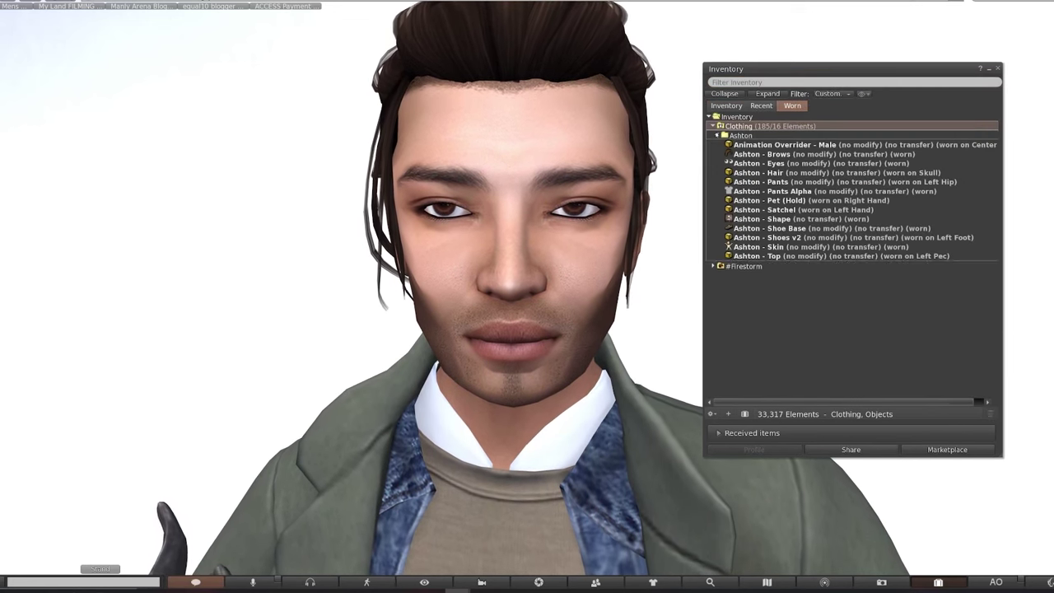
right_click(792, 138)
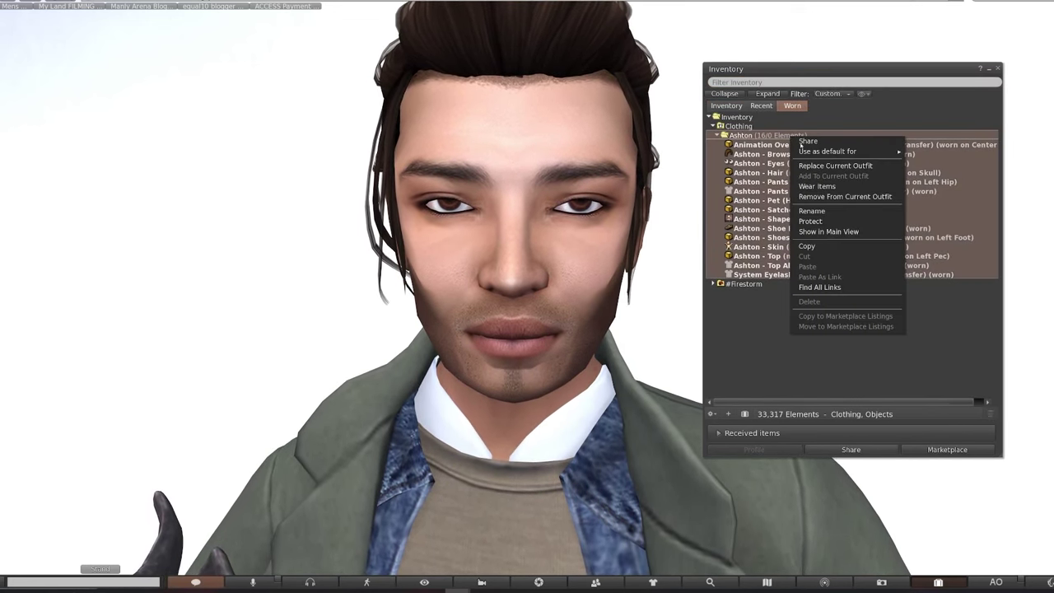
click(840, 197)
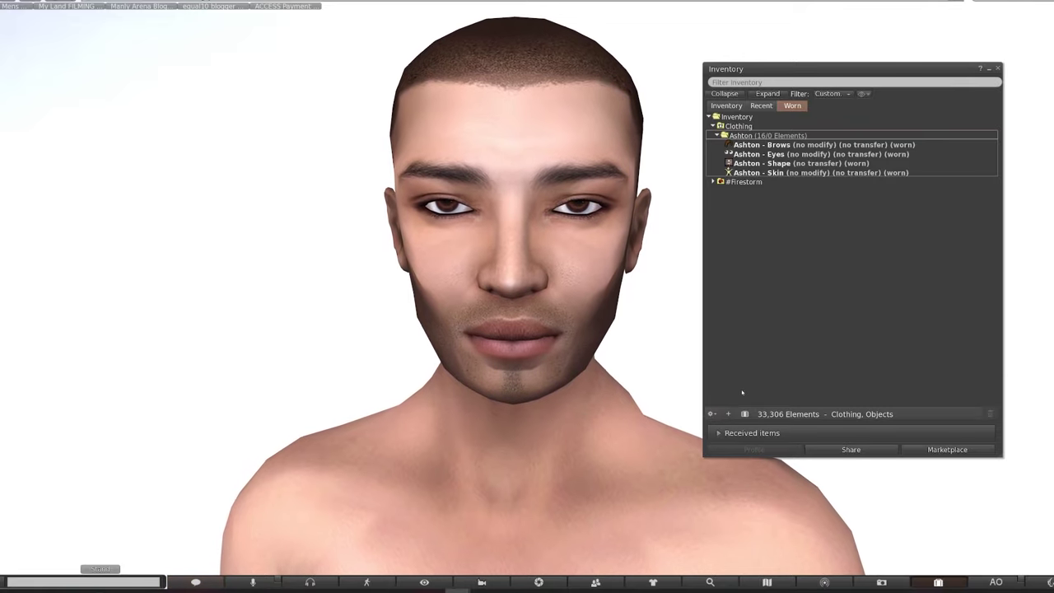
- Enable 'Add objects on double click' and 'Add clothes on double click' in the inventory options
click(711, 414)
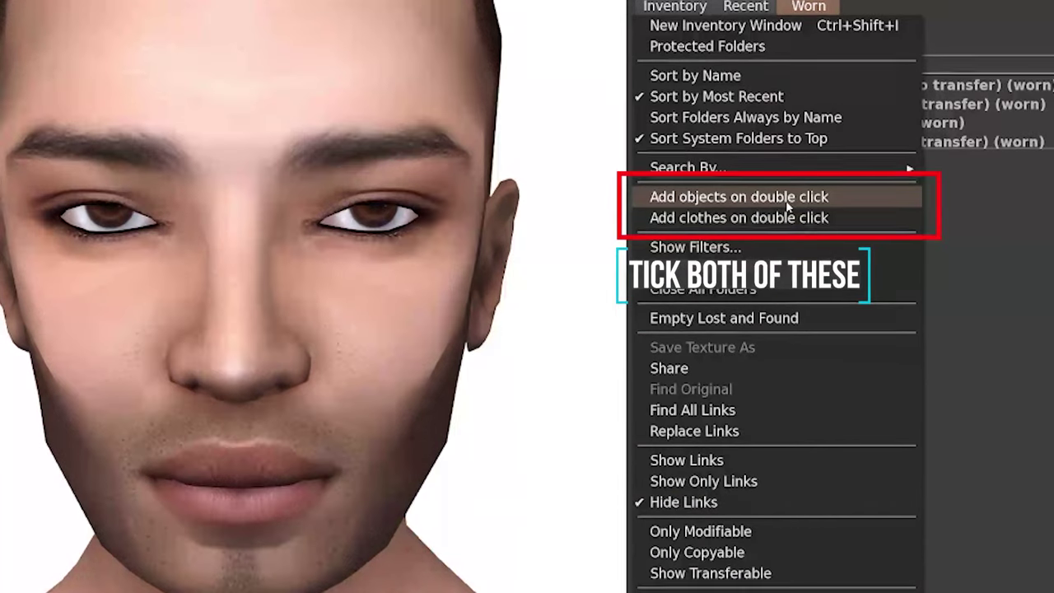
click(787, 202)
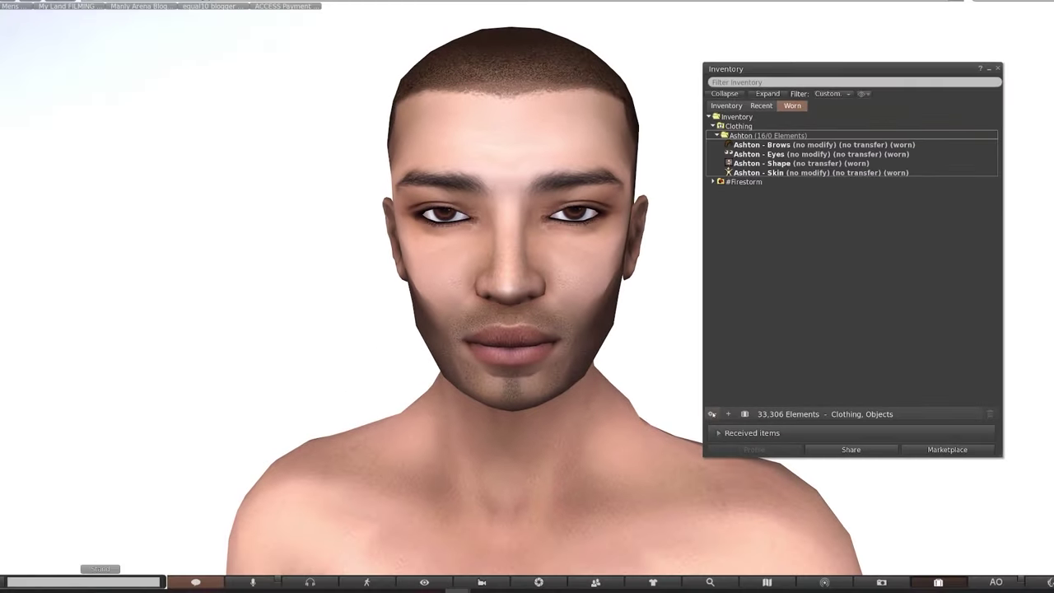
click(712, 413)
click(768, 211)
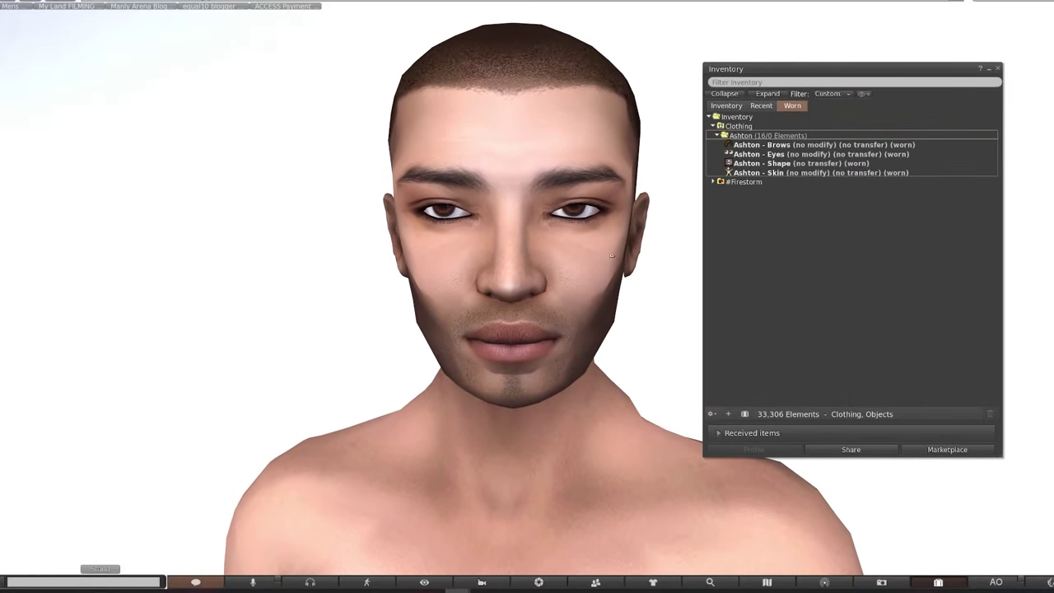
- In the full inventory, wear the alpha from the LeLUTKA Alain Head 3.1 folder
click(727, 105)
scroll(828, 141, up, 3)
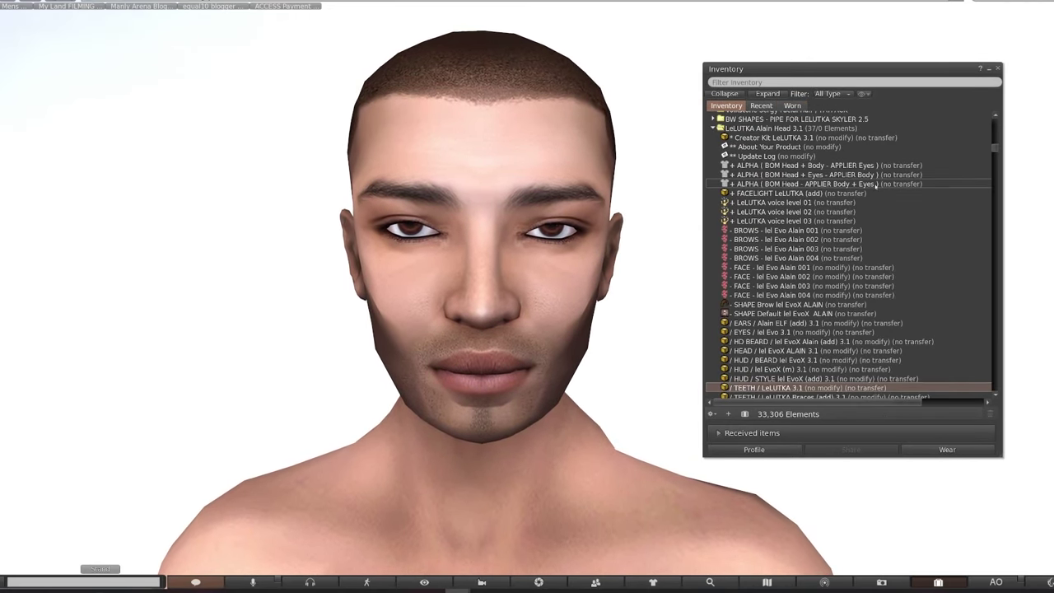
scroll(828, 159, up, 2)
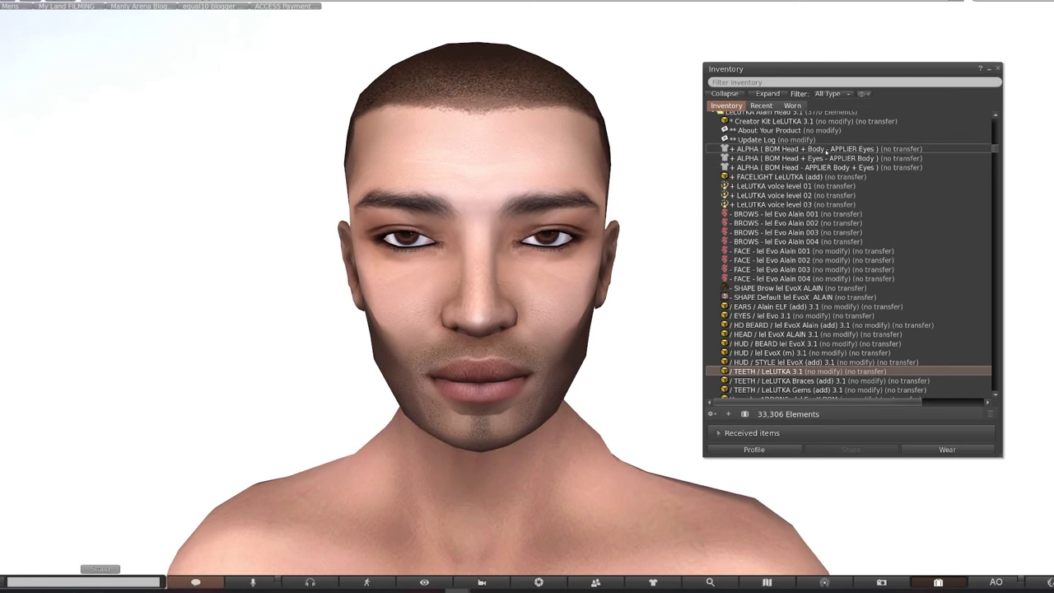
click(799, 121)
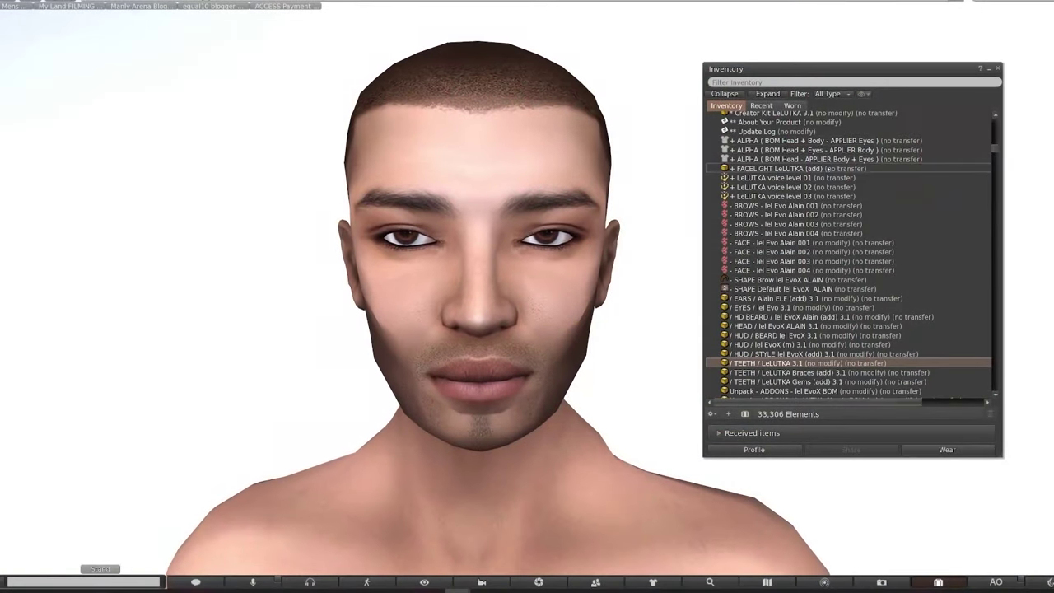
scroll(826, 150, up, 1)
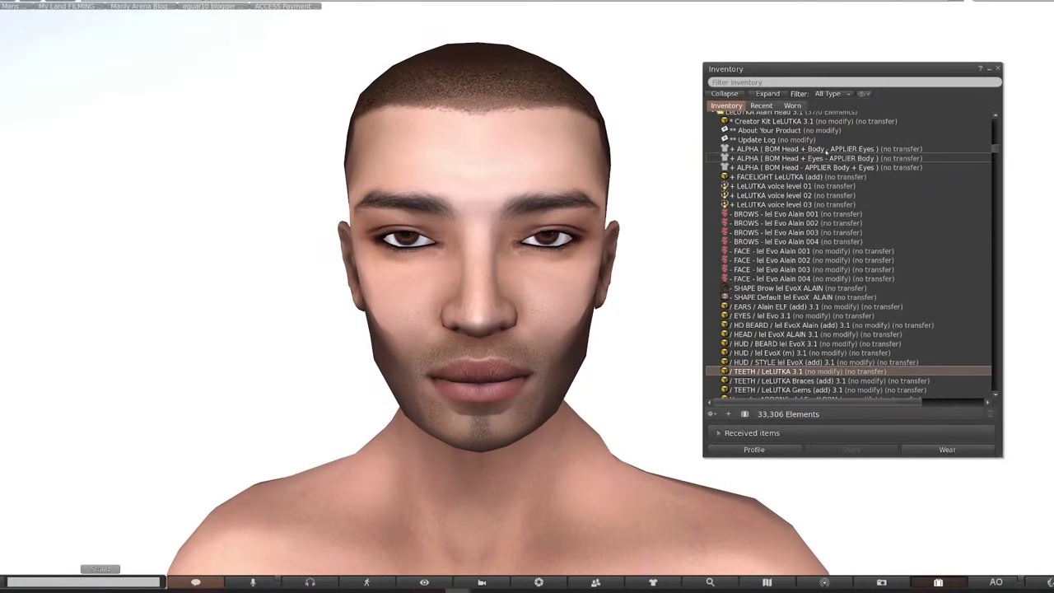
scroll(826, 150, up, 1)
key(Left)
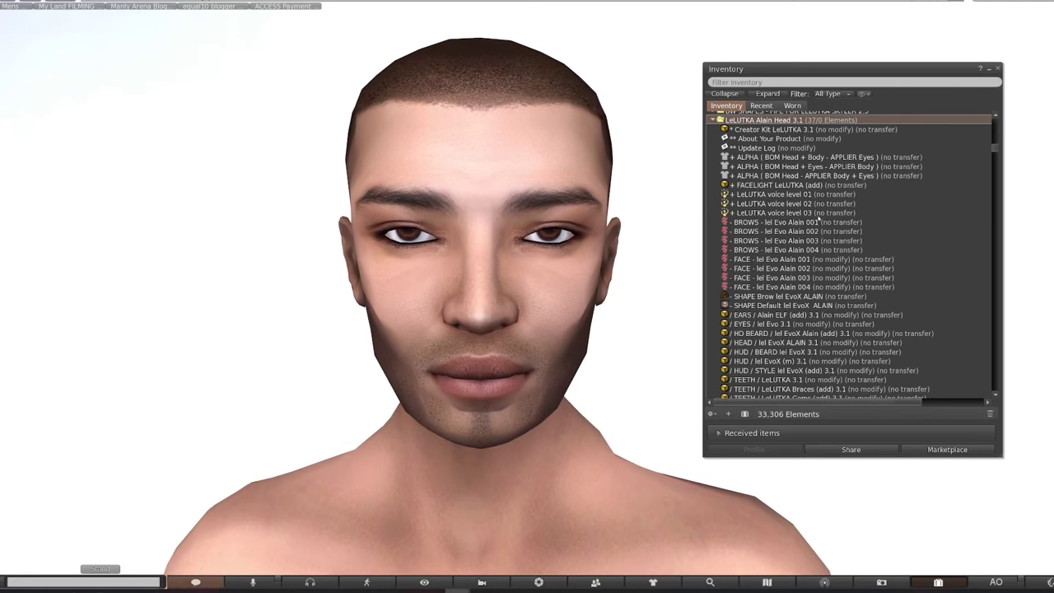
double_click(820, 156)
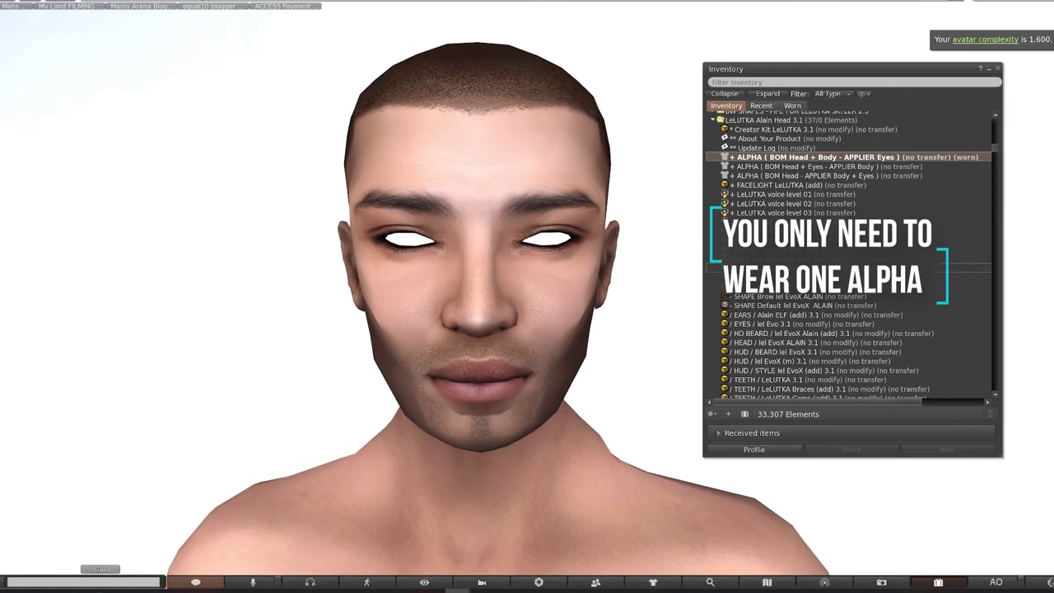
- Wear the lel Evo 3.1 eyes, EvoX ALAIN 3.1 head, EvoX (m) 3.1 HUD and LeLUTKA 3.1 teeth
scroll(818, 268, down, 4)
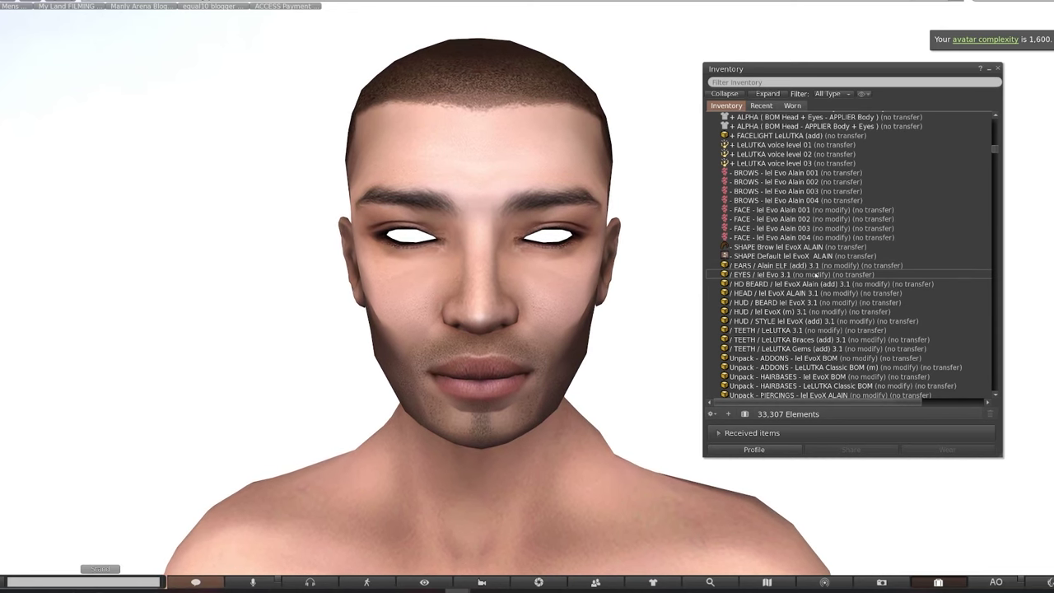
click(816, 275)
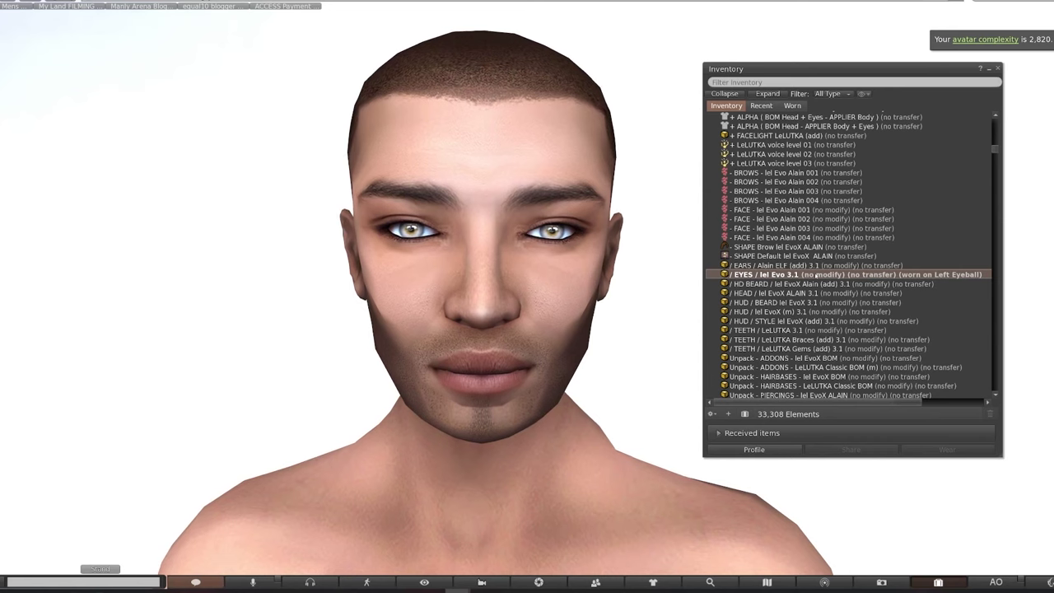
click(811, 293)
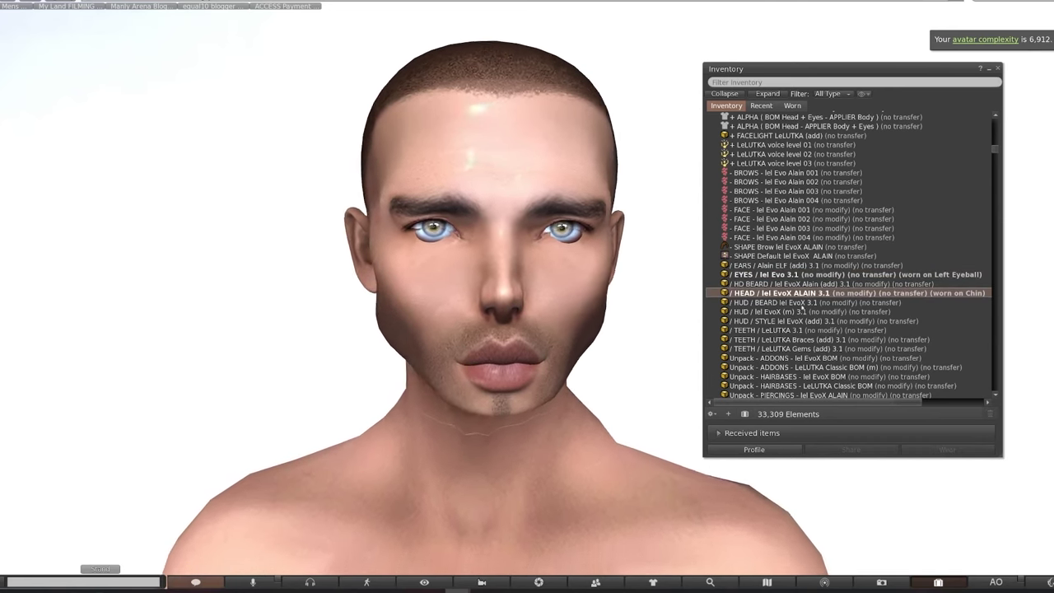
double_click(803, 311)
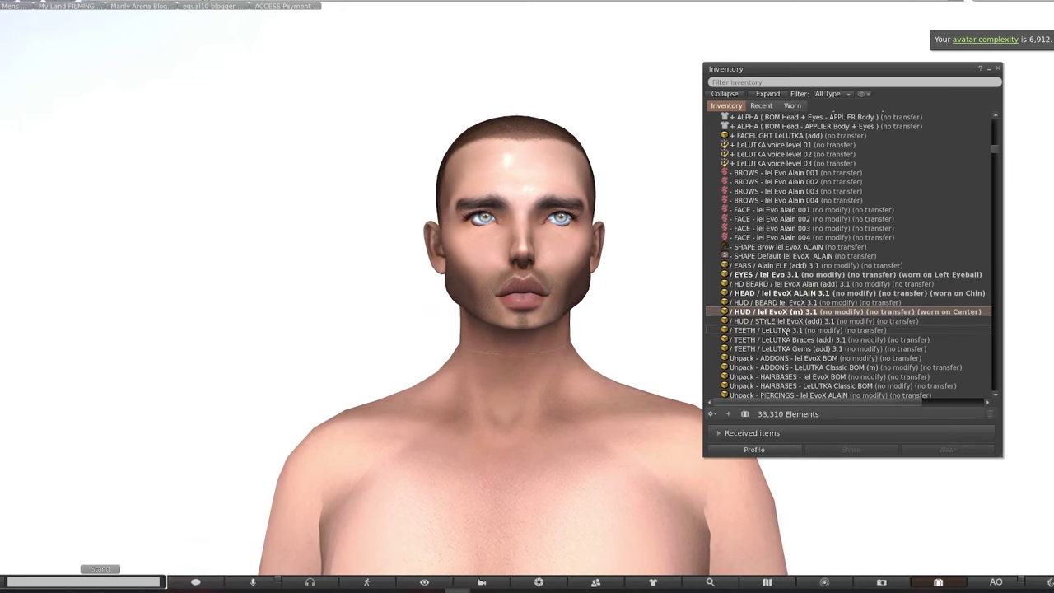
double_click(787, 330)
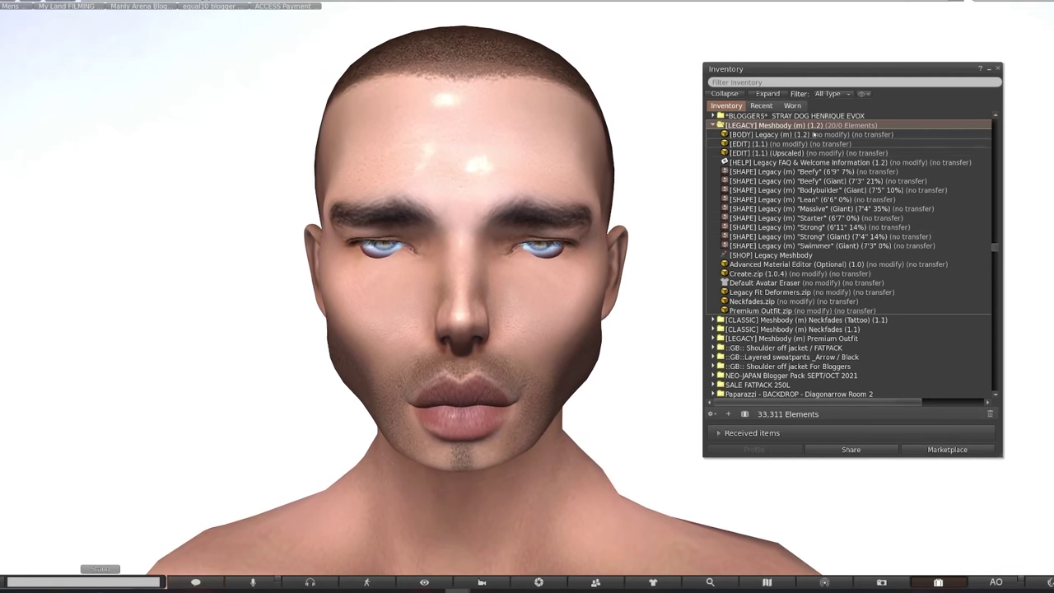
- Wear the Upscaled Legacy EDIT HUD and the Legacy Premium Outfit package from the Meshbody folder
click(814, 134)
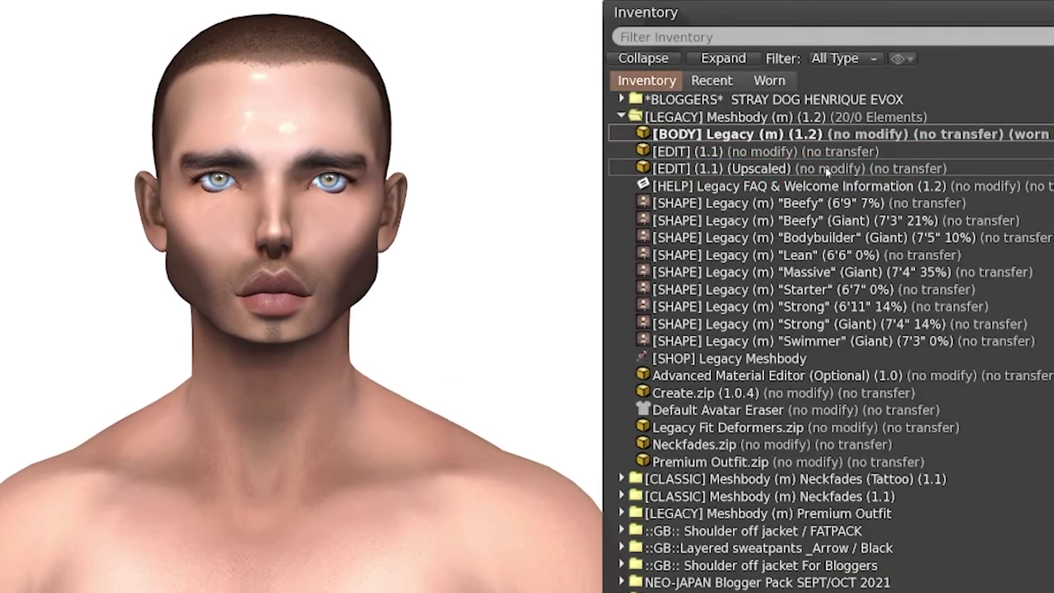
click(827, 169)
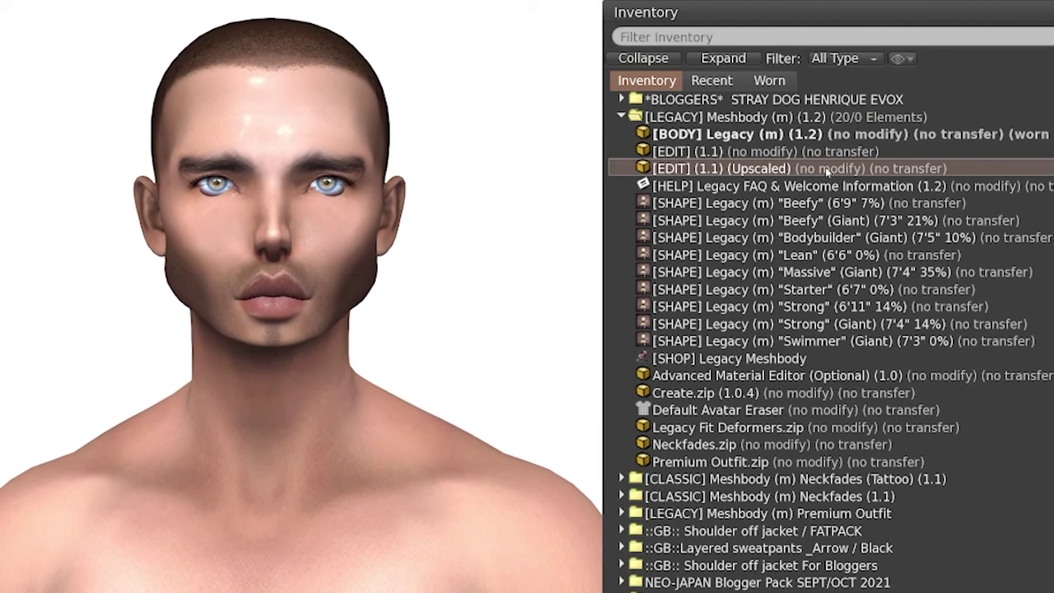
double_click(827, 169)
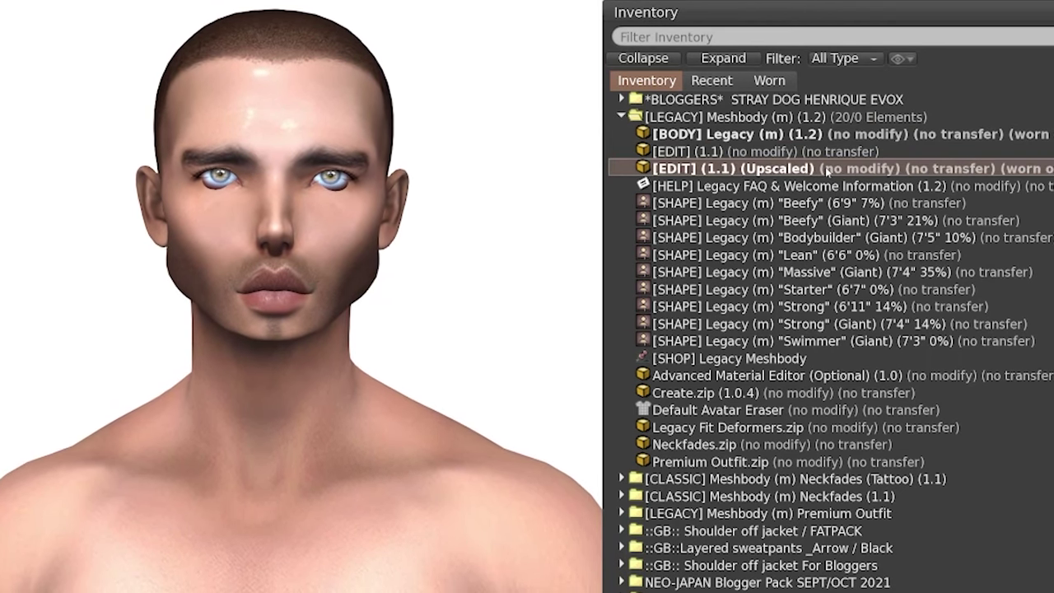
click(764, 464)
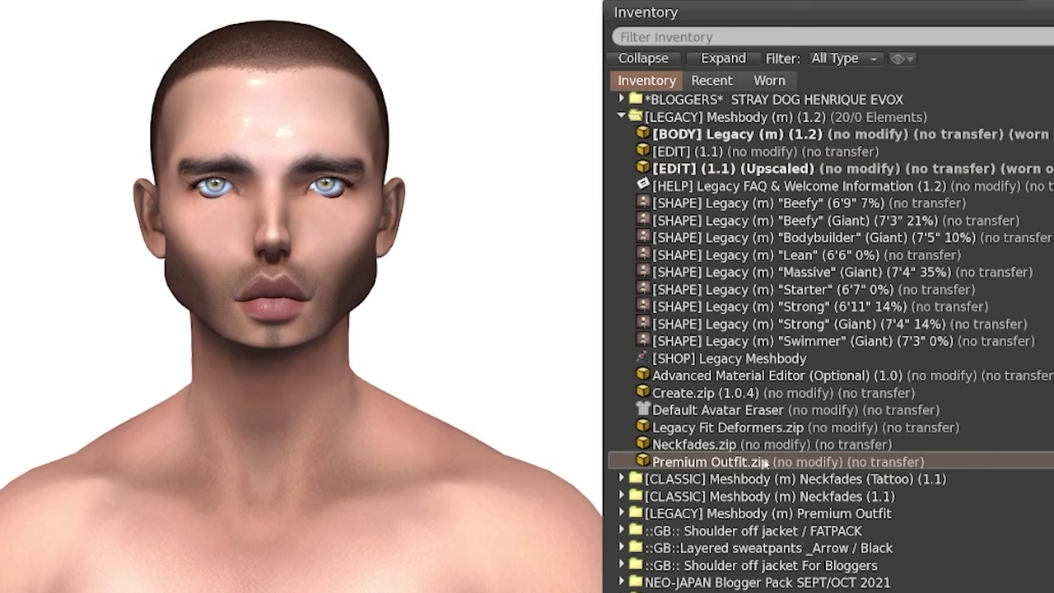
double_click(764, 464)
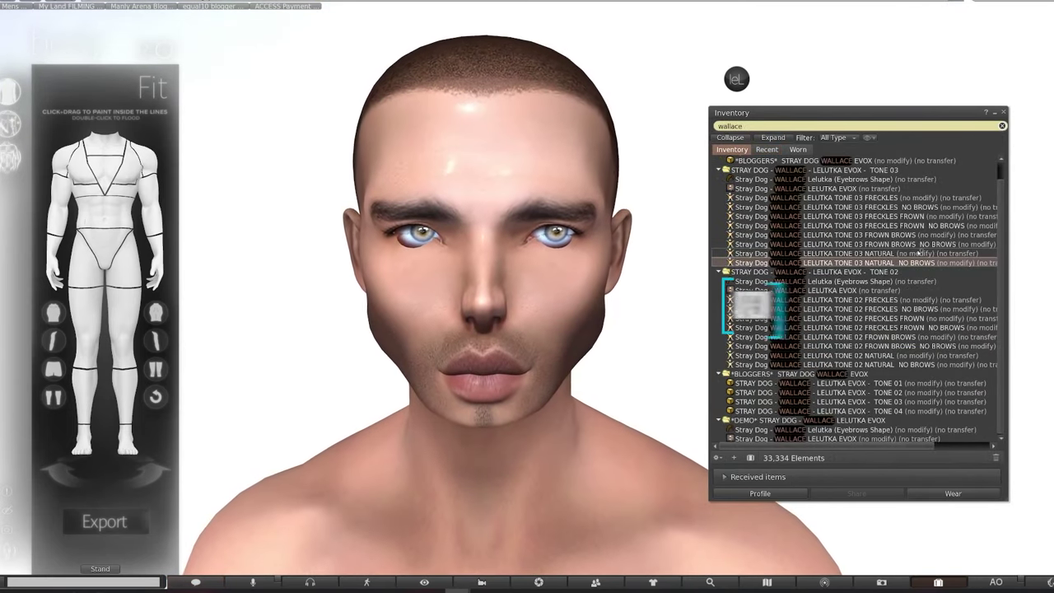
- Apply the Stray Dog Wallace Tone 03 Natural head skin and minimize the inventory
click(919, 253)
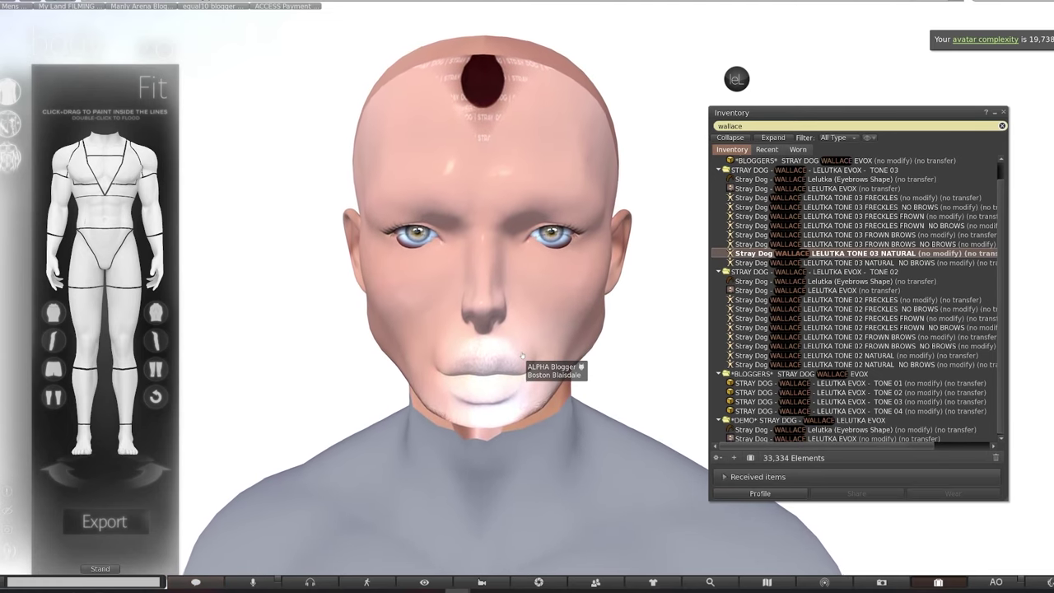
click(10, 94)
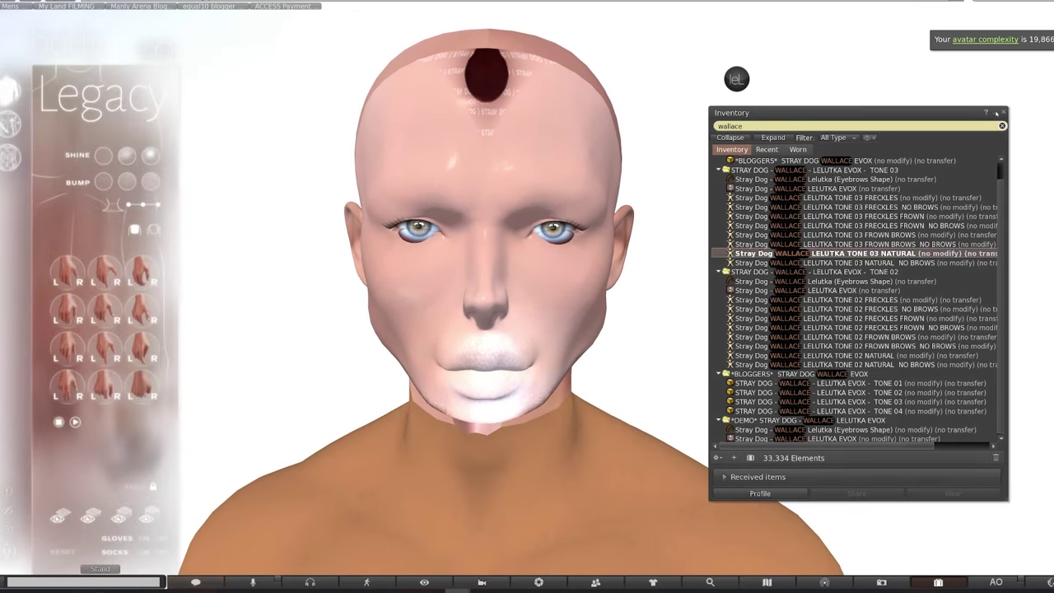
double_click(808, 114)
- Switch the head to EVO X mode in the LeLUTKA EvoX HUD's head settings
click(737, 79)
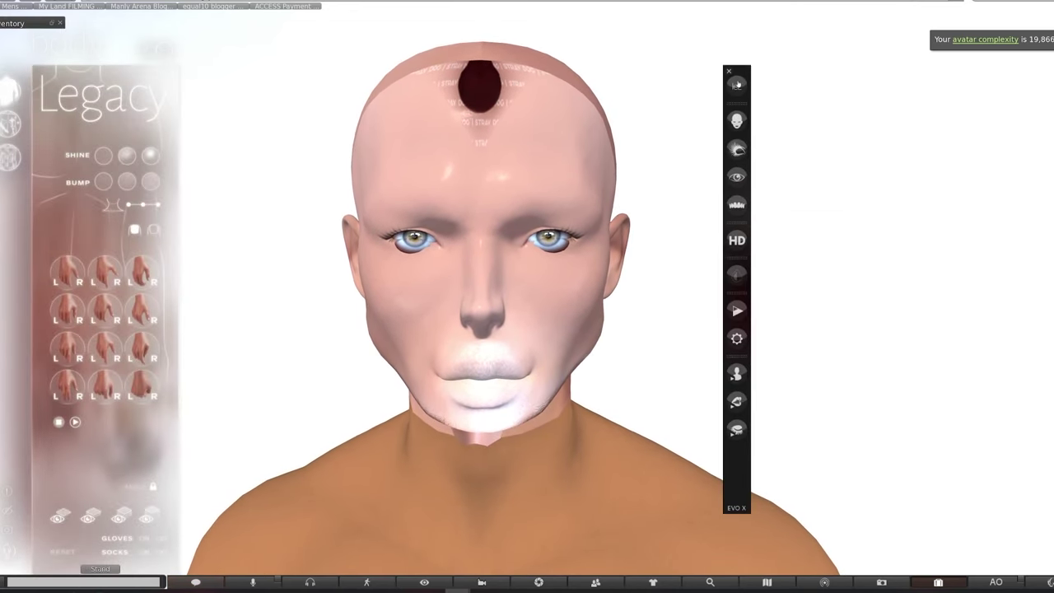
click(739, 122)
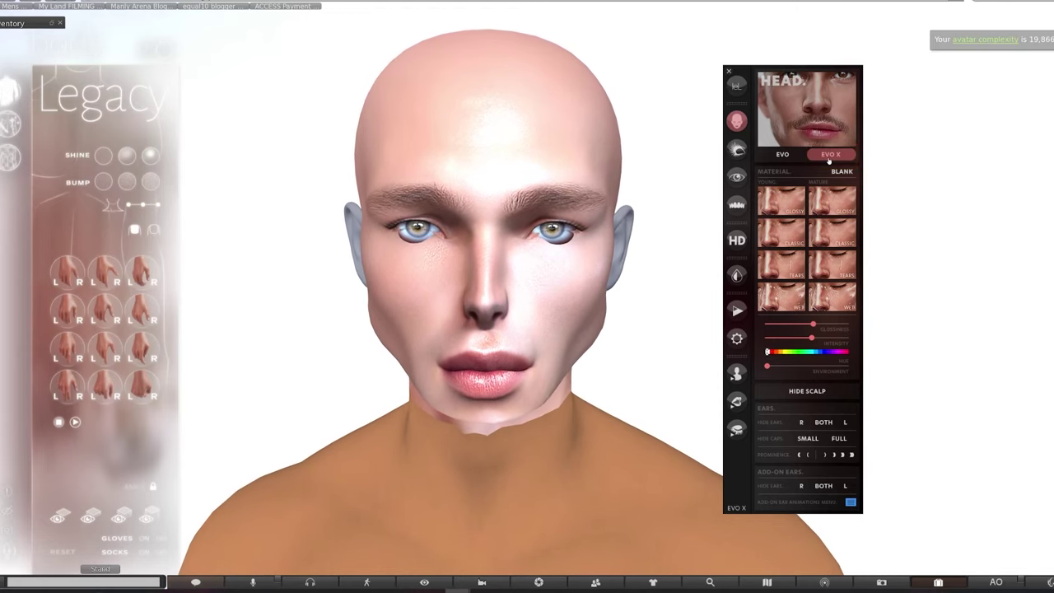
click(829, 156)
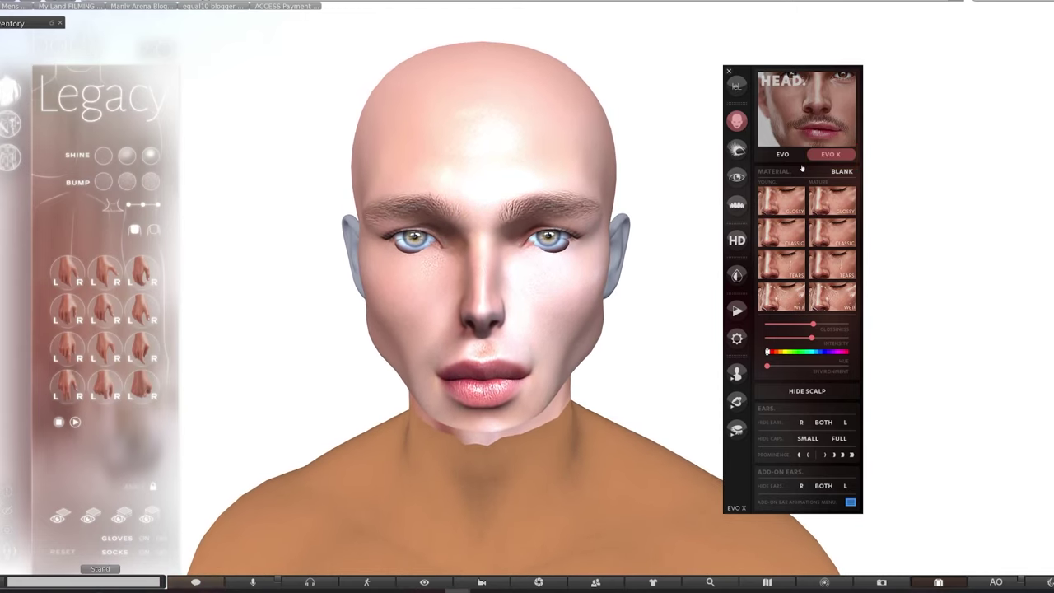
- In Personal Lighting, drag the sun to azimuth 345.58 and elevation 22.08
click(1047, 581)
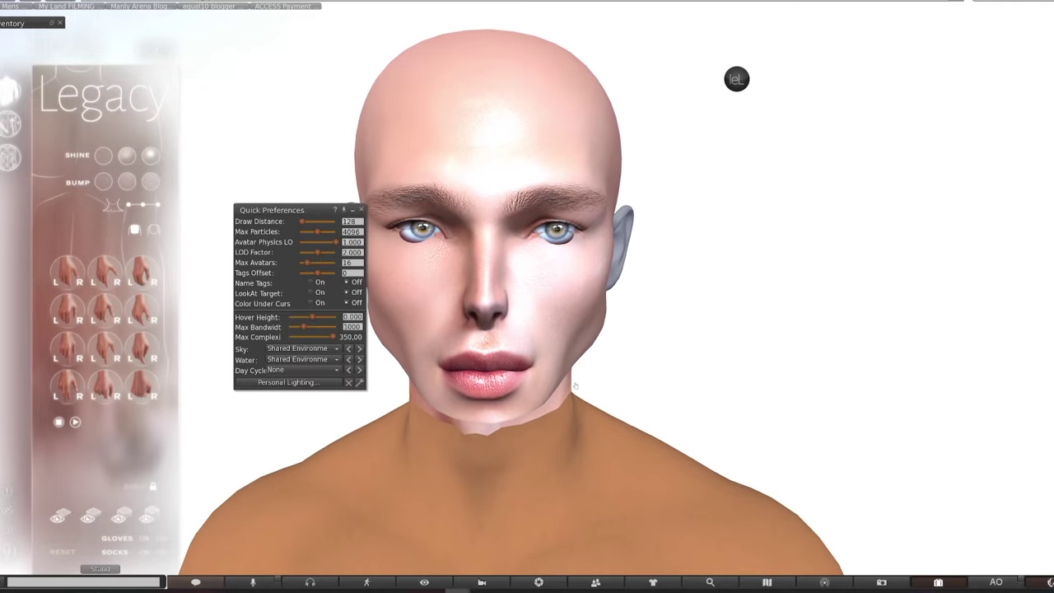
drag(313, 209, 889, 164)
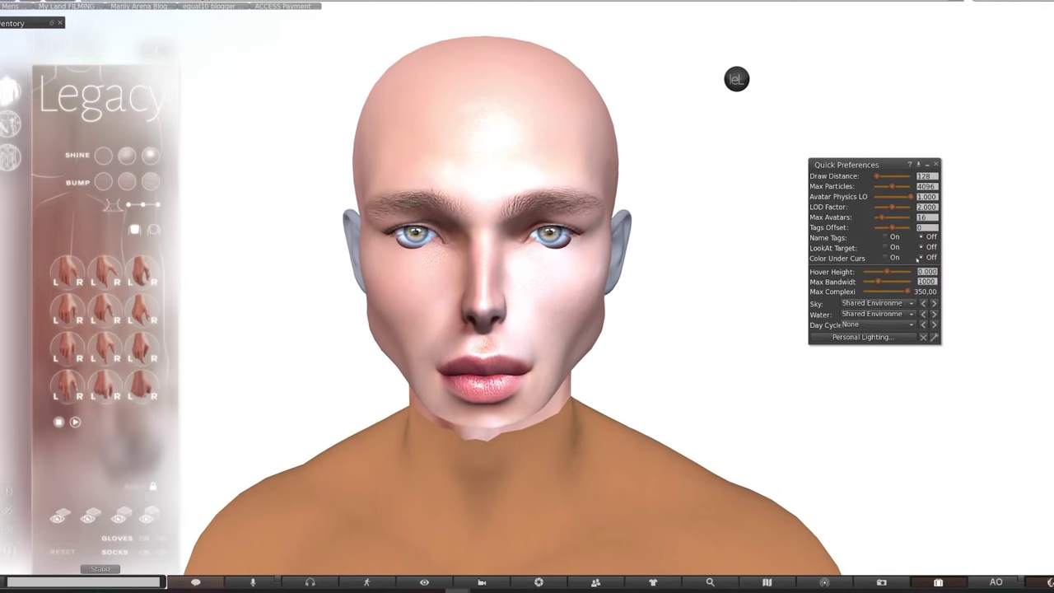
click(875, 337)
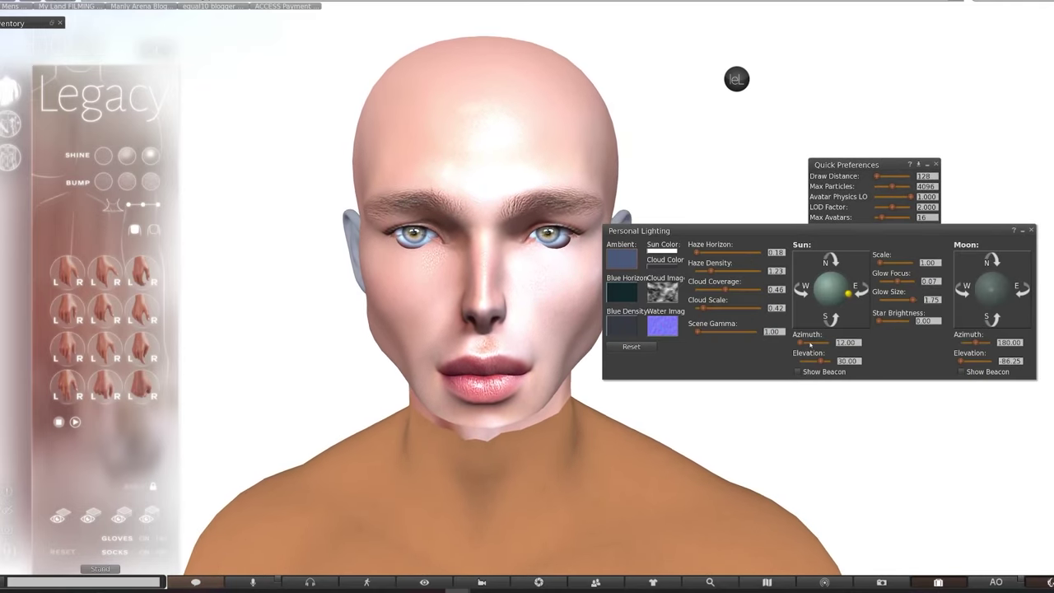
drag(849, 292, 849, 300)
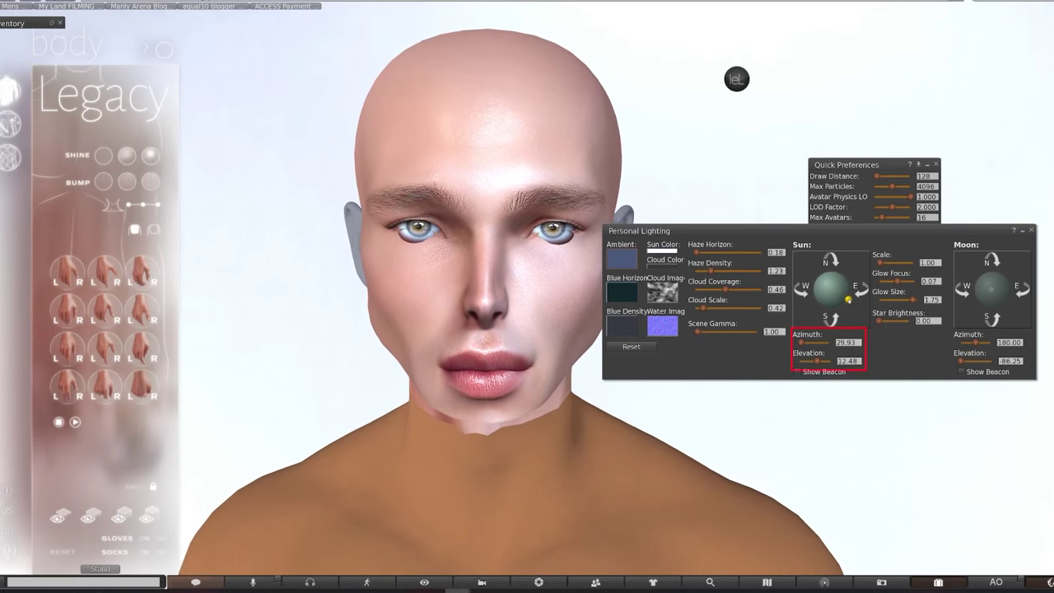
mouse_move(849, 299)
mouse_down()
mouse_move(848, 280)
mouse_move(850, 291)
mouse_up()
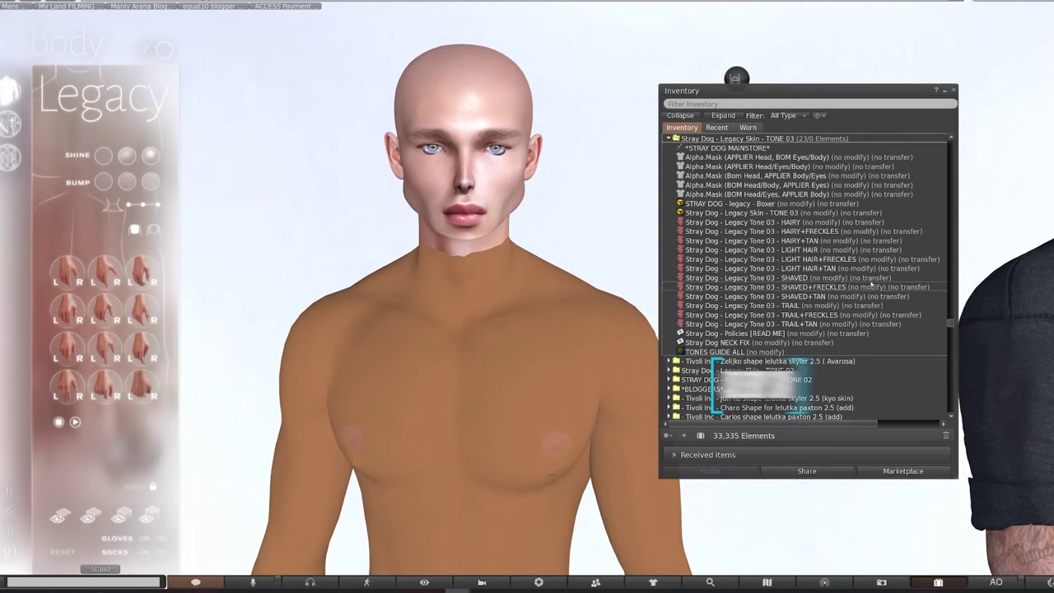
- Wear the Stray Dog Legacy Tone 03 TRAIL body skin and switch the body HUD page
click(809, 305)
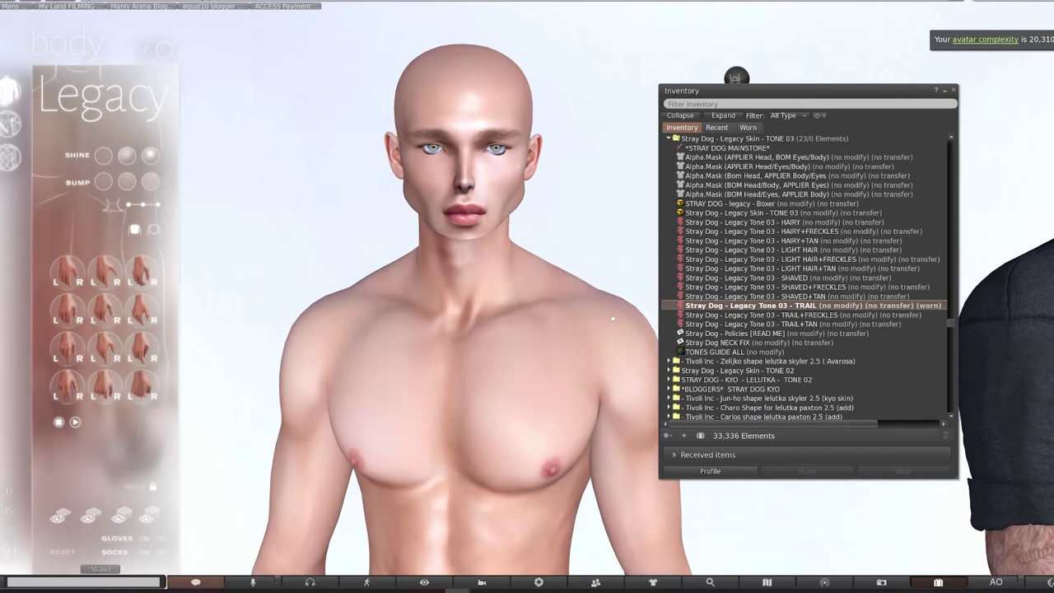
scroll(535, 334, down, 5)
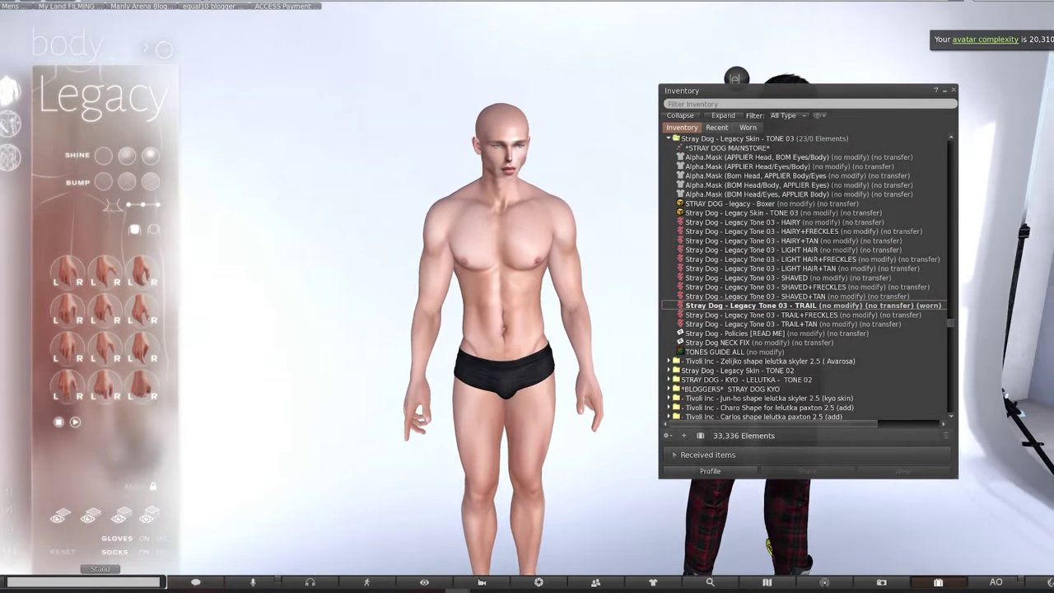
scroll(494, 329, up, 3)
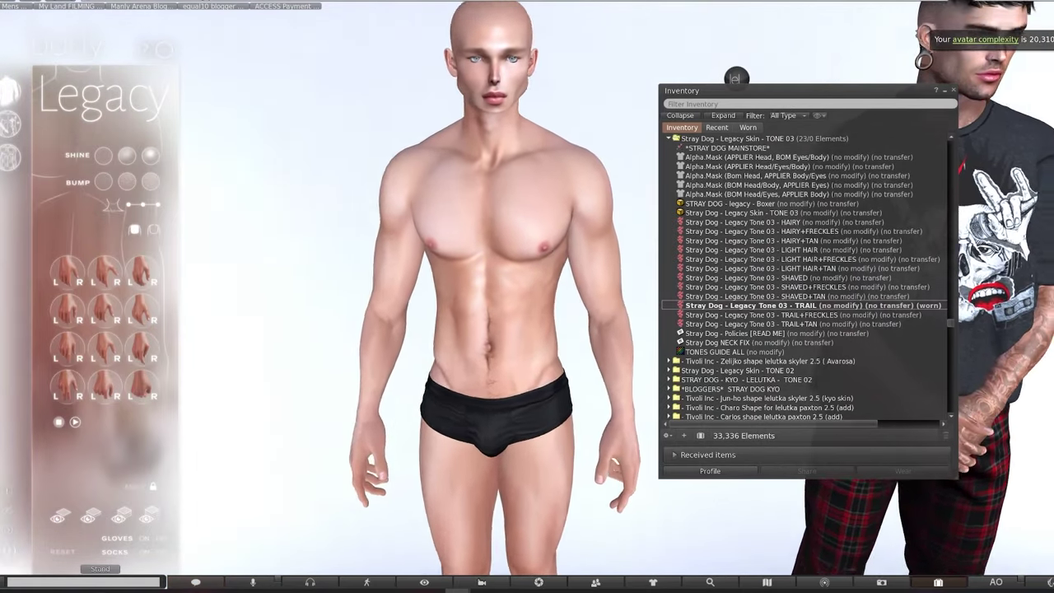
scroll(398, 234, up, 3)
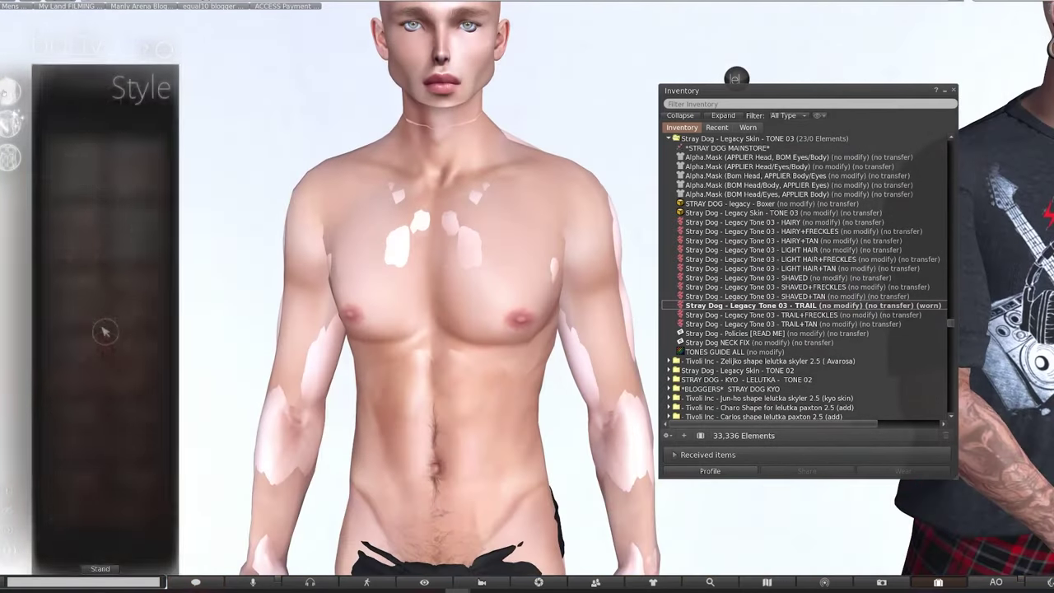
scroll(494, 330, down, 5)
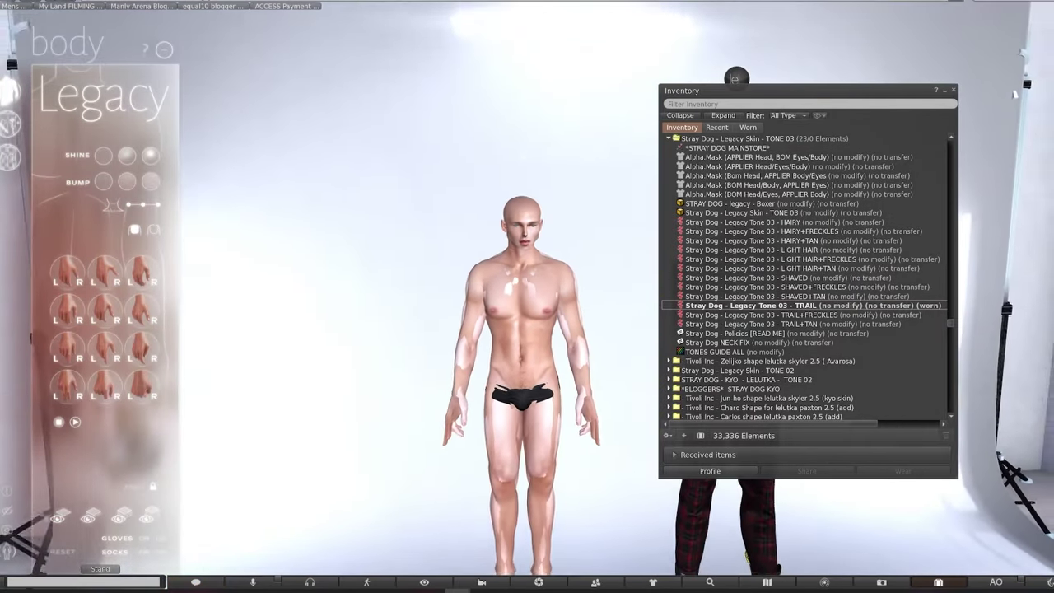
scroll(495, 329, up, 4)
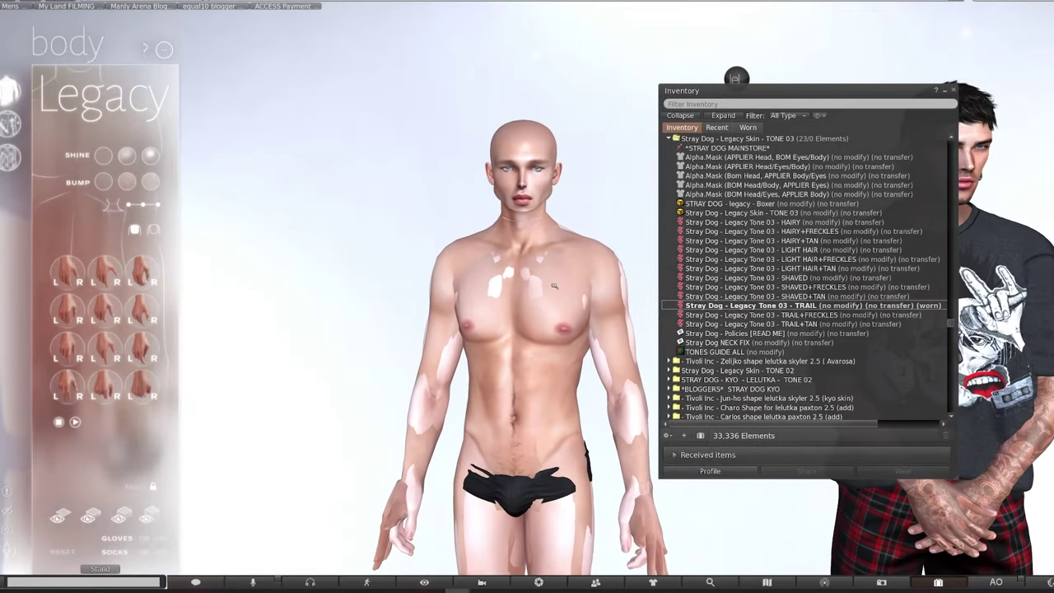
scroll(494, 329, up, 4)
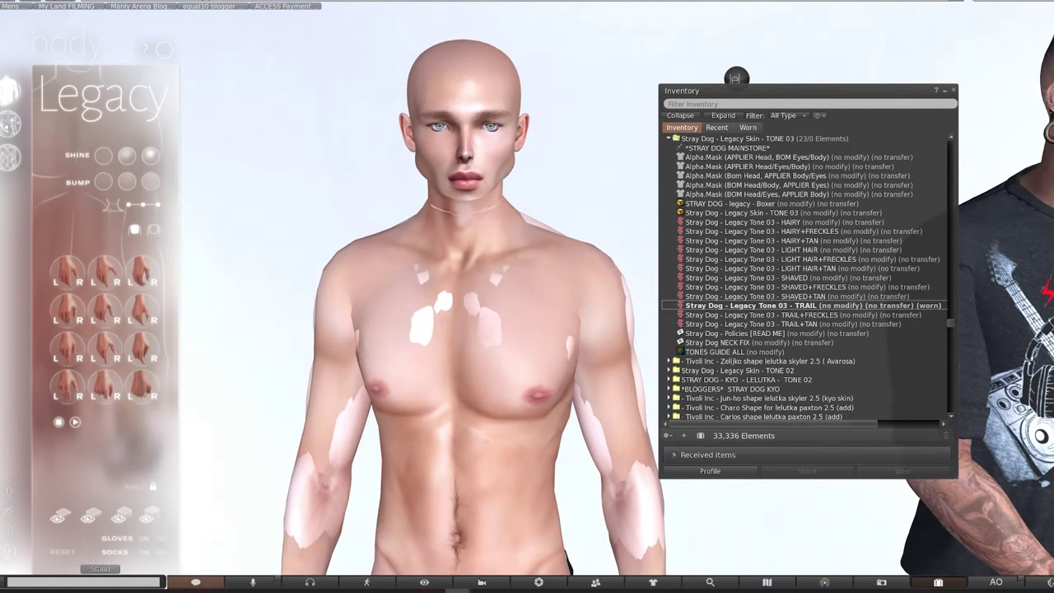
click(10, 90)
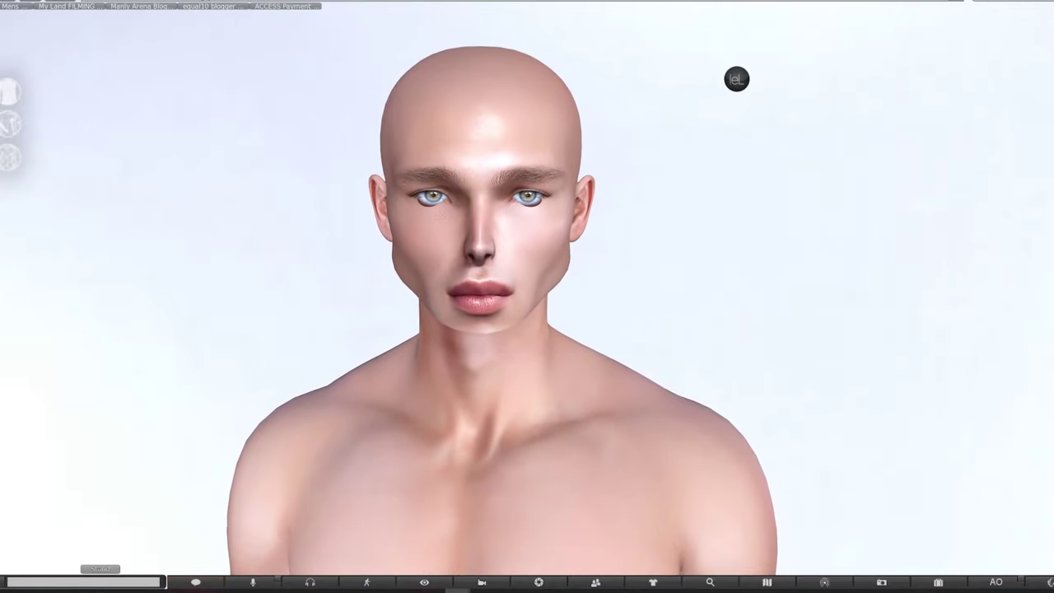
- Open the avatar's shape editor and lower the height from 50 to 49
right_click(520, 262)
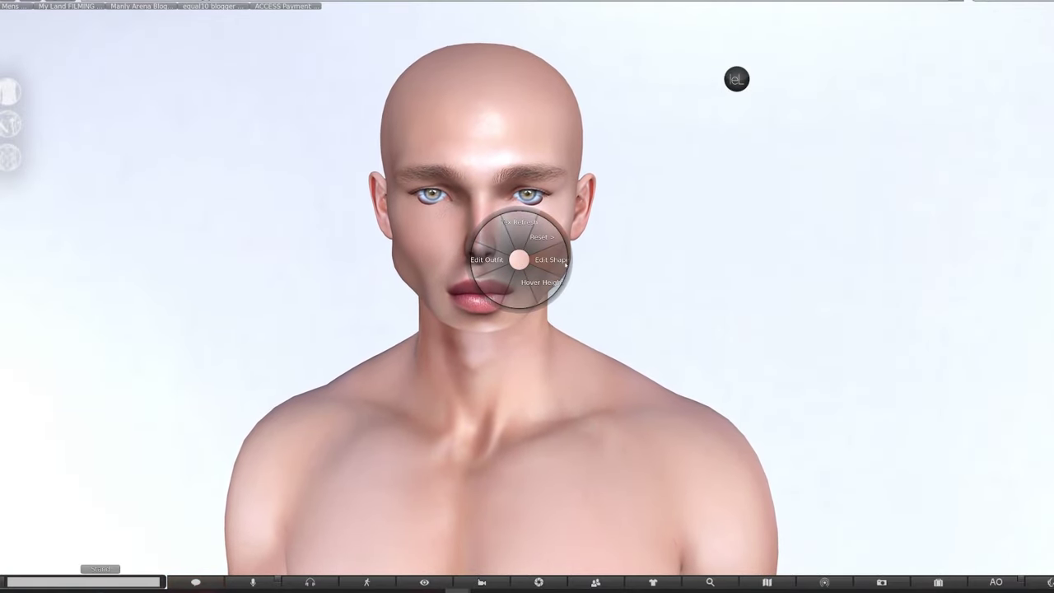
click(565, 264)
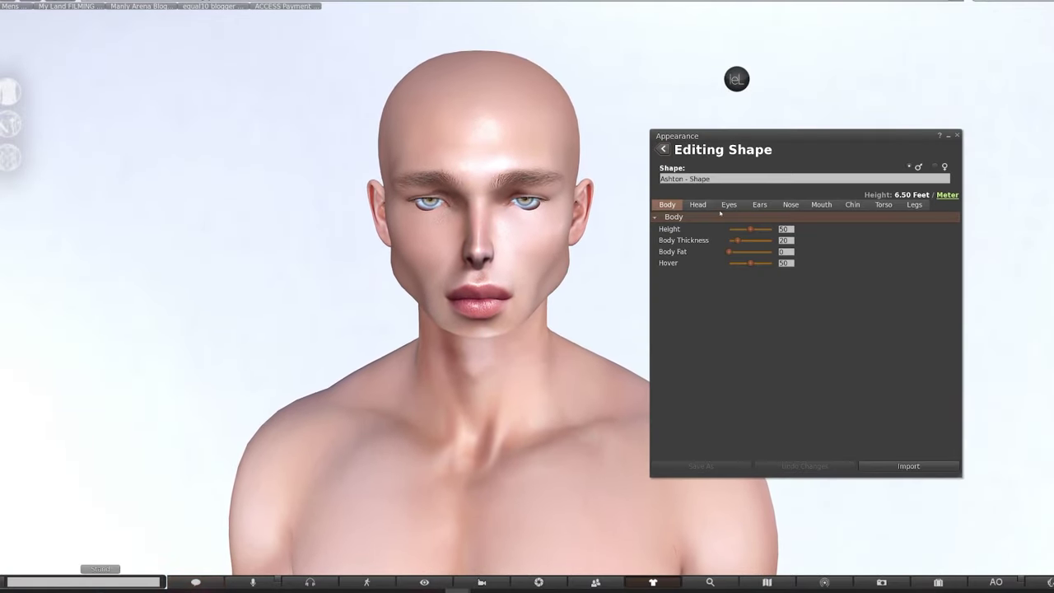
click(750, 229)
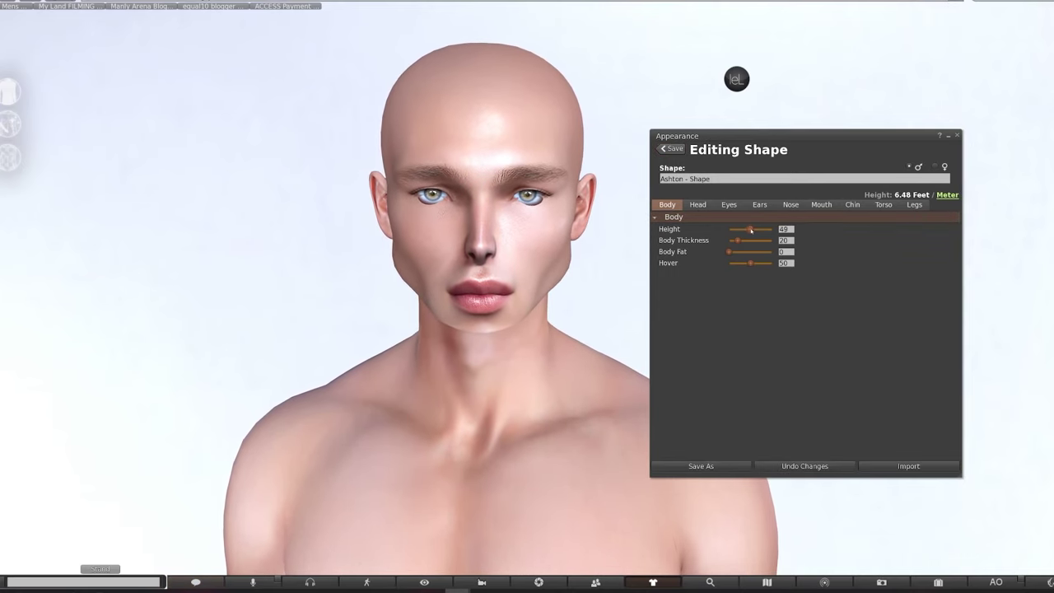
- On the Head tab, widen the head top, set Head Shape to 51 and Forehead Angle to 68
click(699, 205)
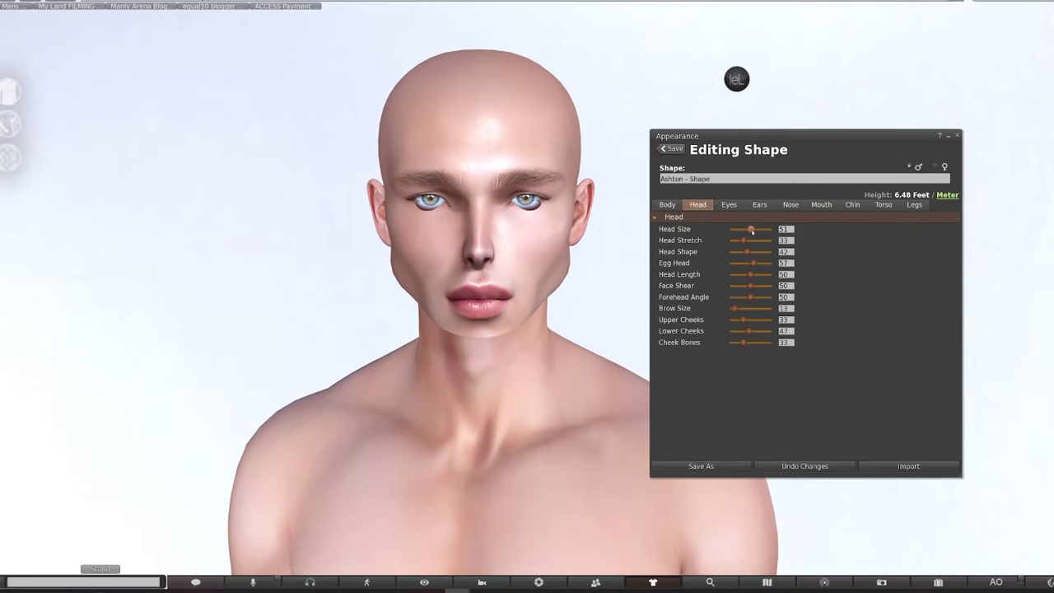
mouse_move(752, 263)
mouse_down()
mouse_move(740, 262)
mouse_move(745, 251)
mouse_up()
drag(920, 251, 924, 251)
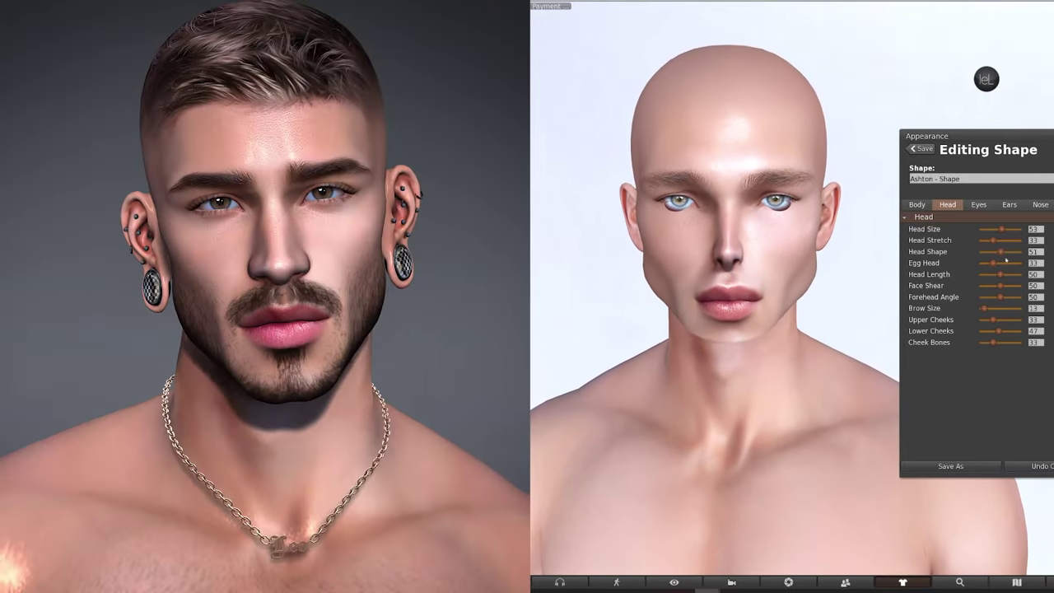
drag(926, 296, 918, 297)
drag(994, 297, 1004, 320)
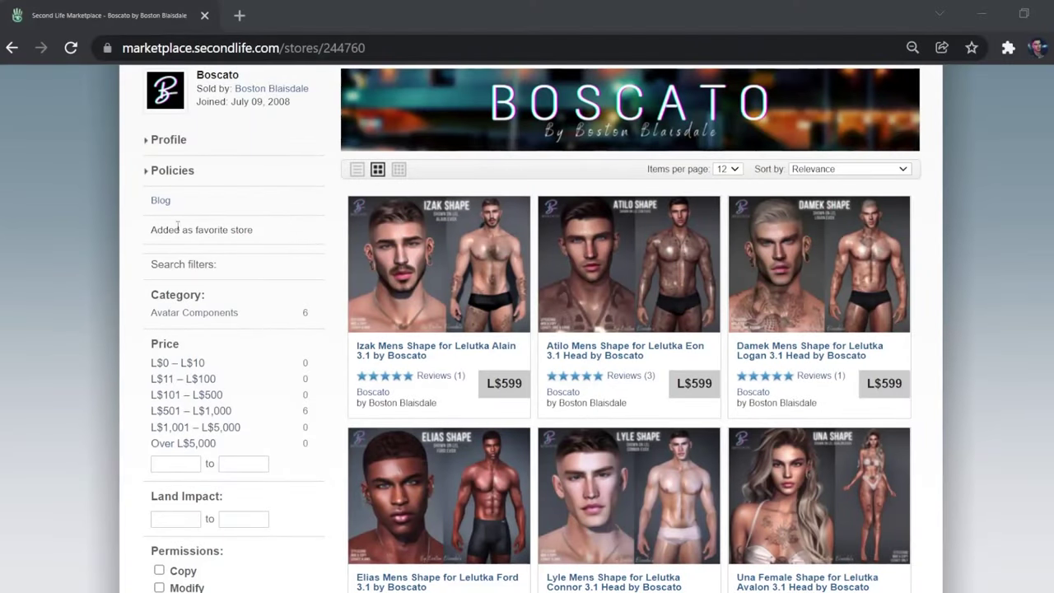
- Open the Izak Shape listing and choose Buy Now for L$599
click(427, 306)
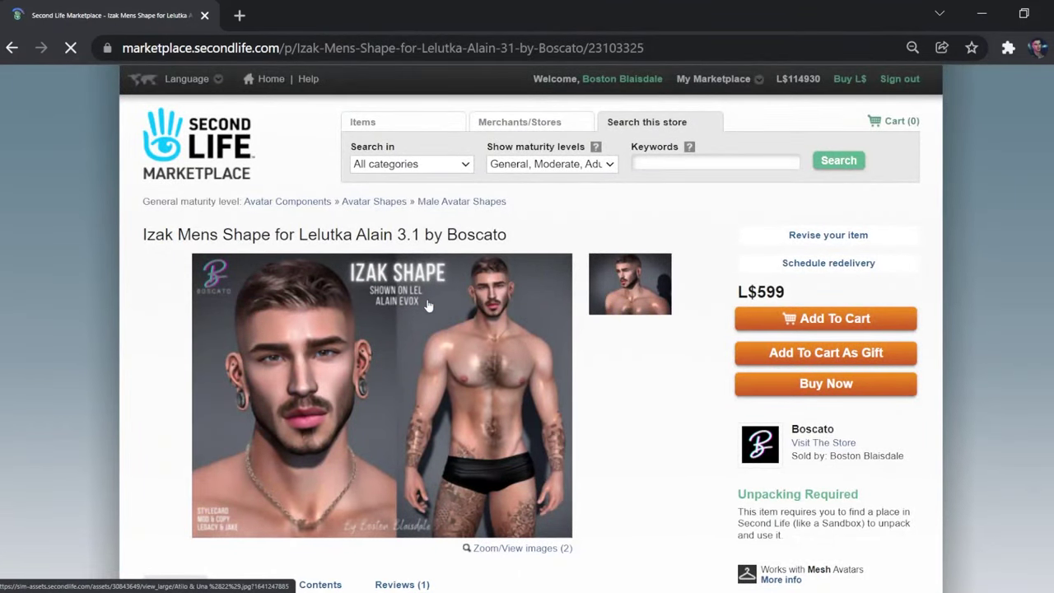
click(817, 385)
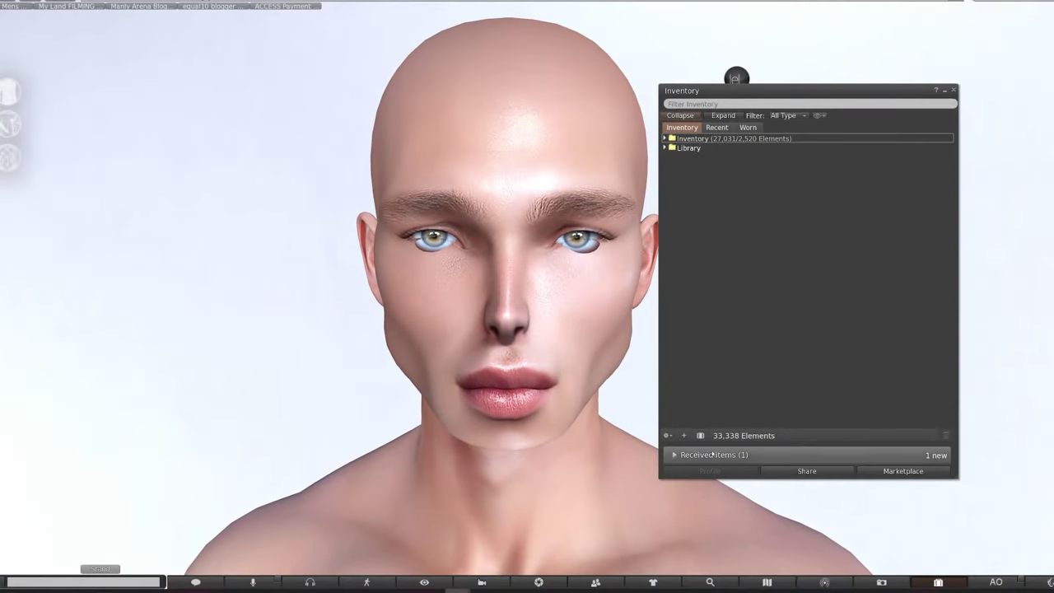
- Wear the Izak Shape unpack box, accept its folder, then detach the box
click(811, 367)
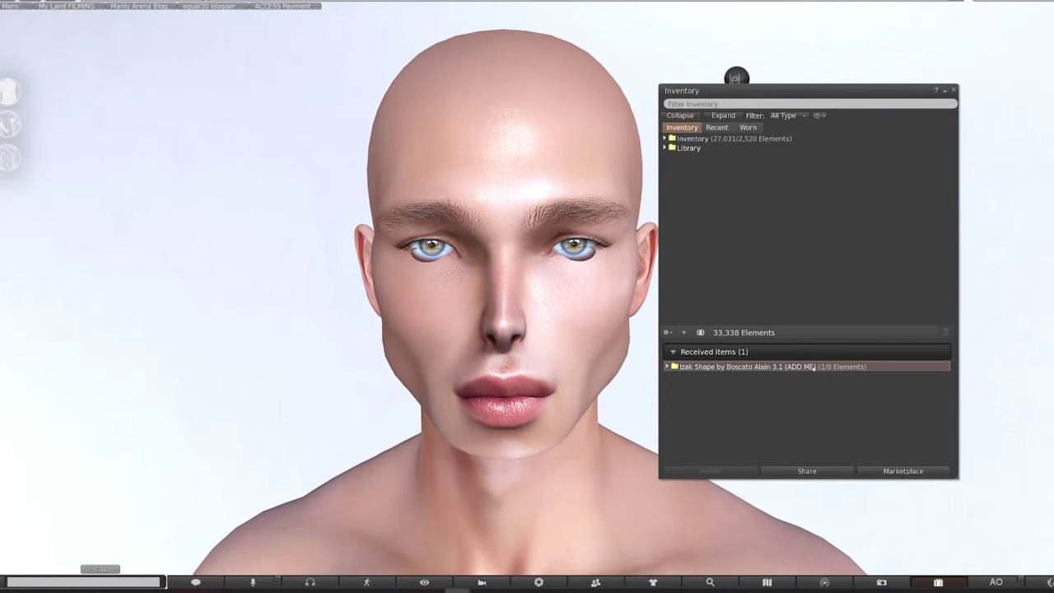
click(668, 368)
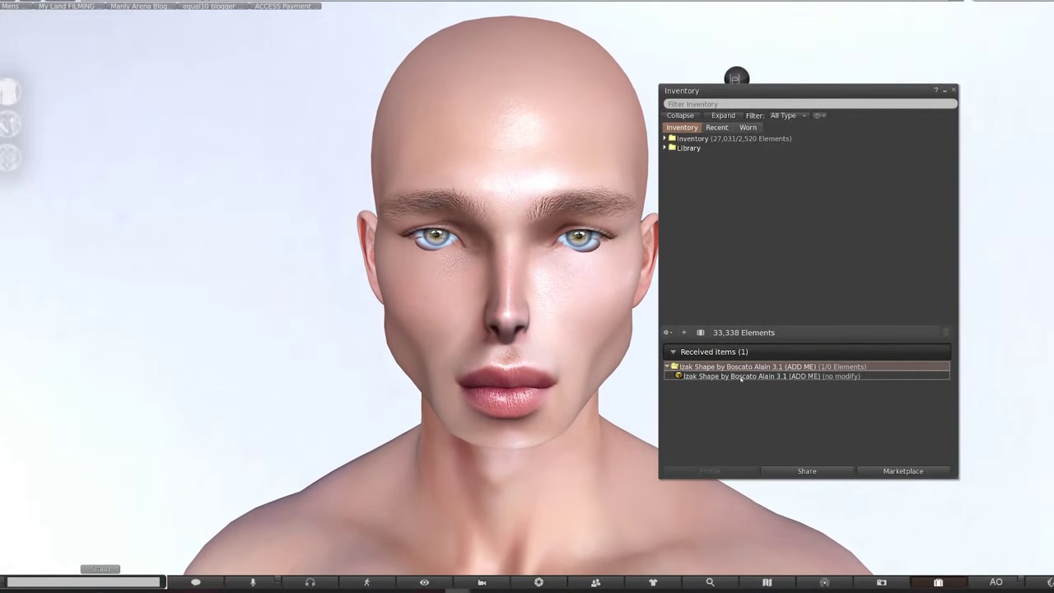
click(765, 377)
double_click(765, 376)
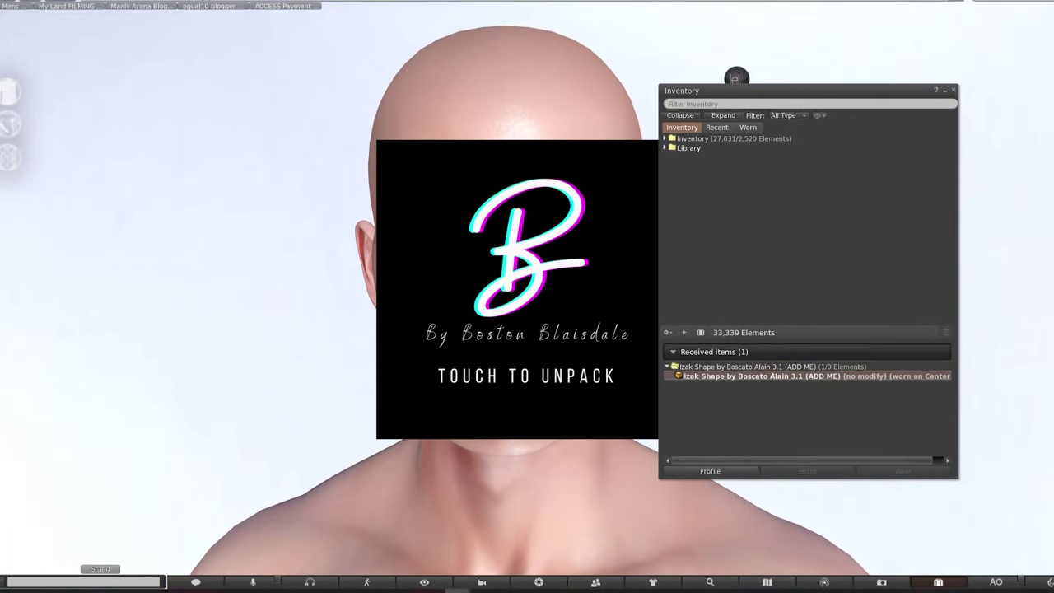
click(946, 91)
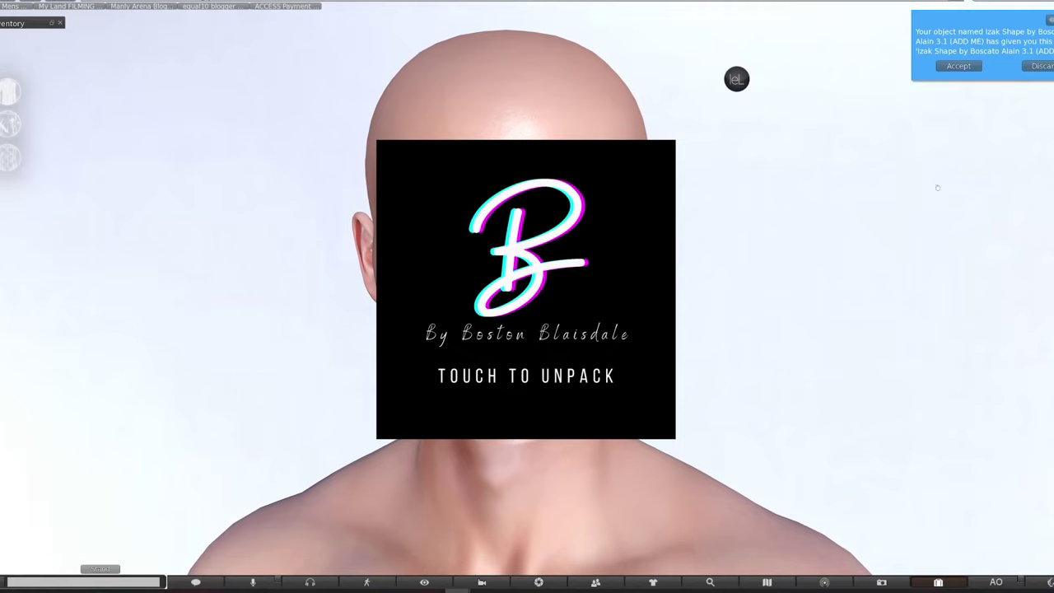
click(734, 276)
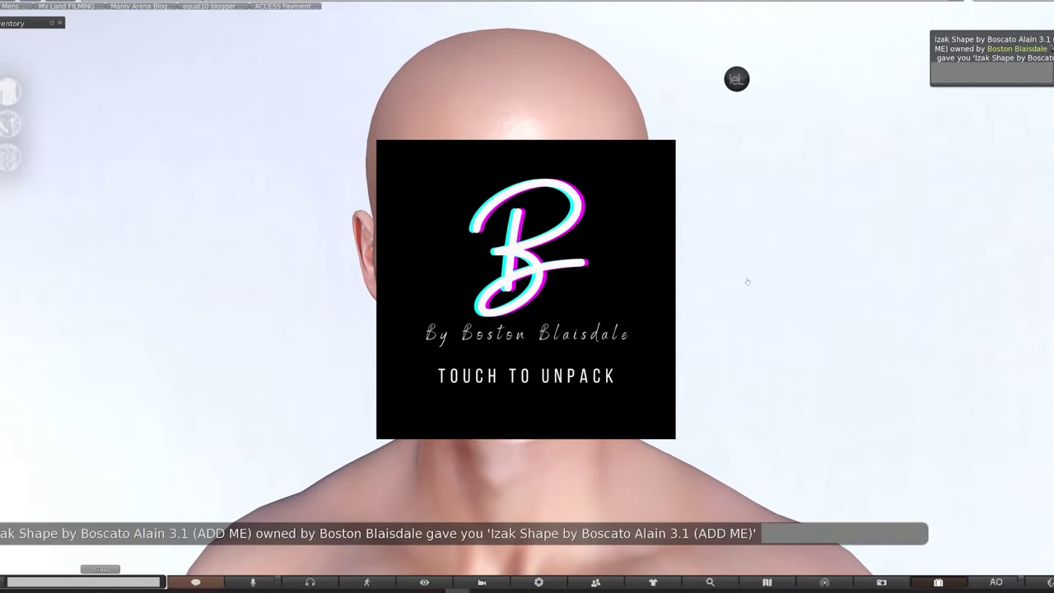
right_click(574, 271)
click(553, 277)
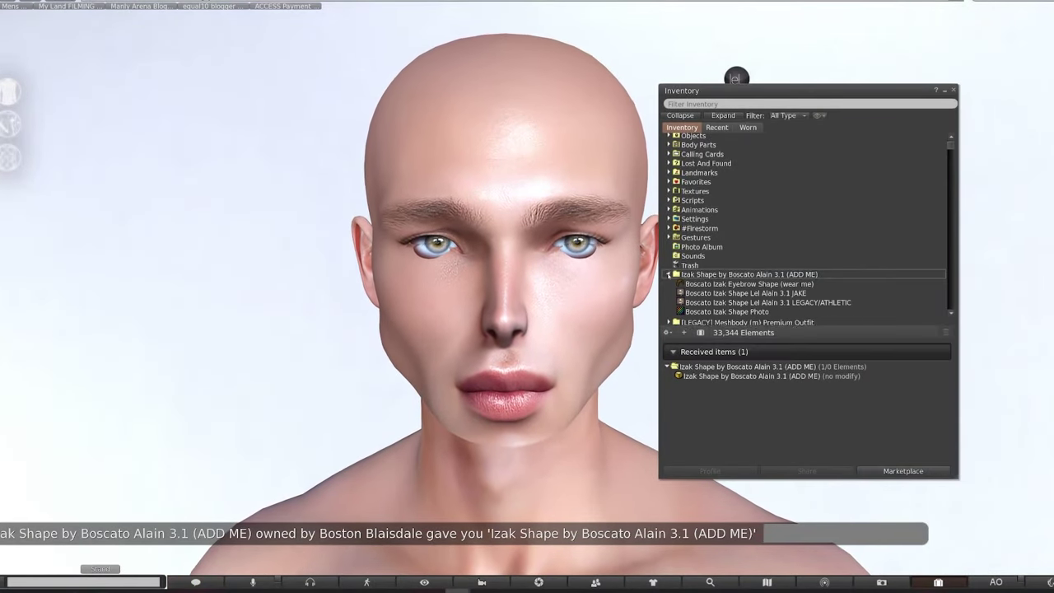
- Wear the Izak LEGACY/ATHLETIC body shape and the Izak eyebrow shape
scroll(808, 286, down, 3)
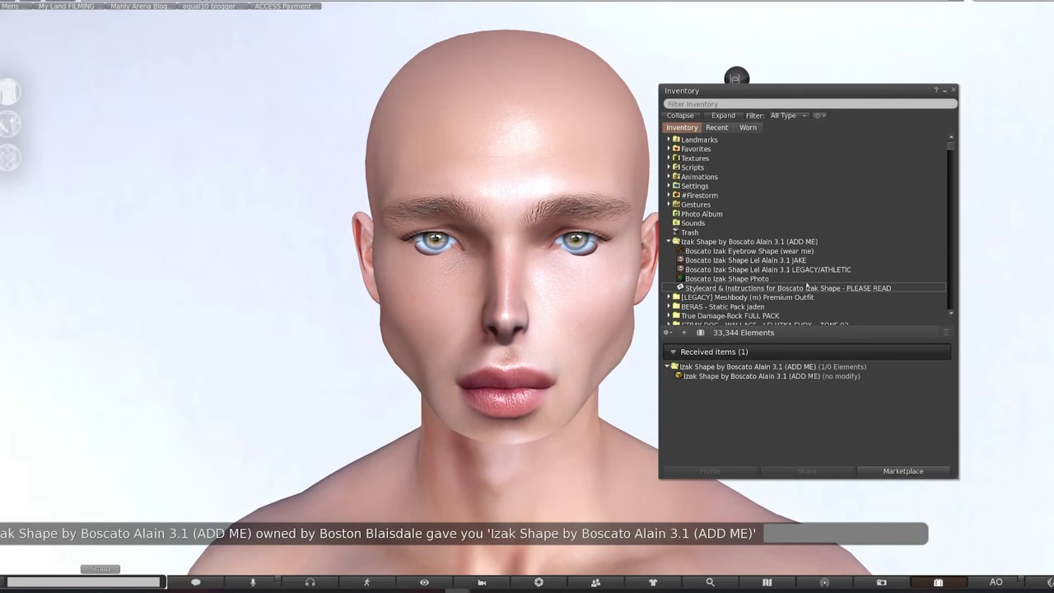
click(816, 262)
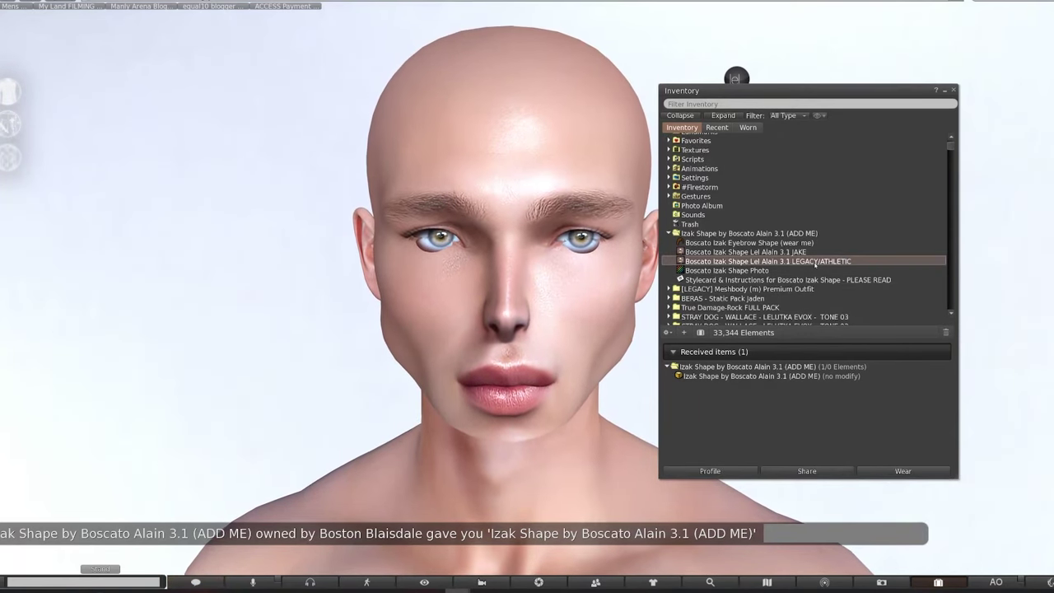
double_click(817, 262)
key(Escape)
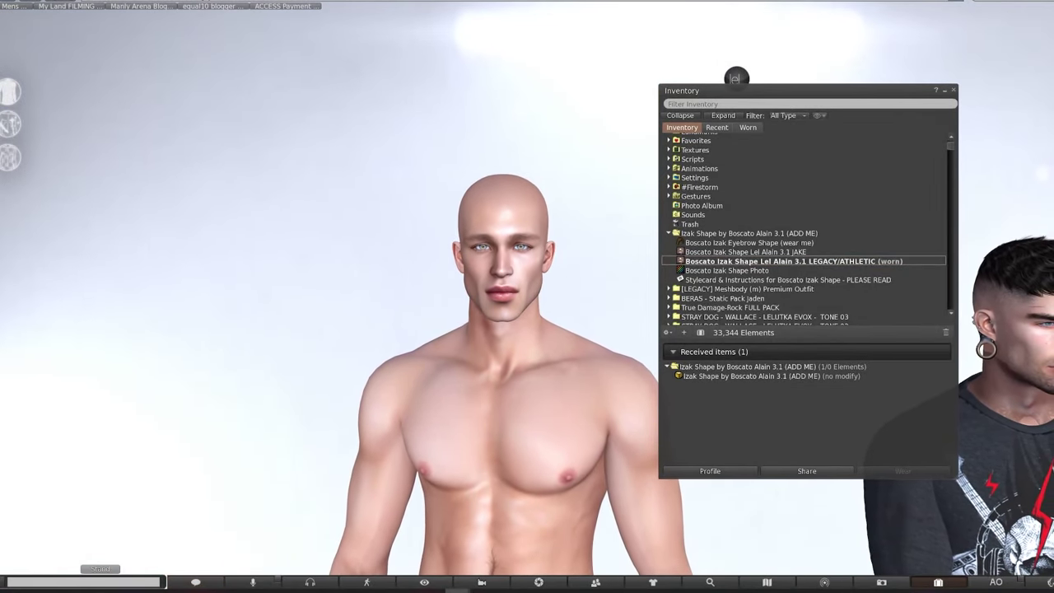
scroll(494, 330, up, 3)
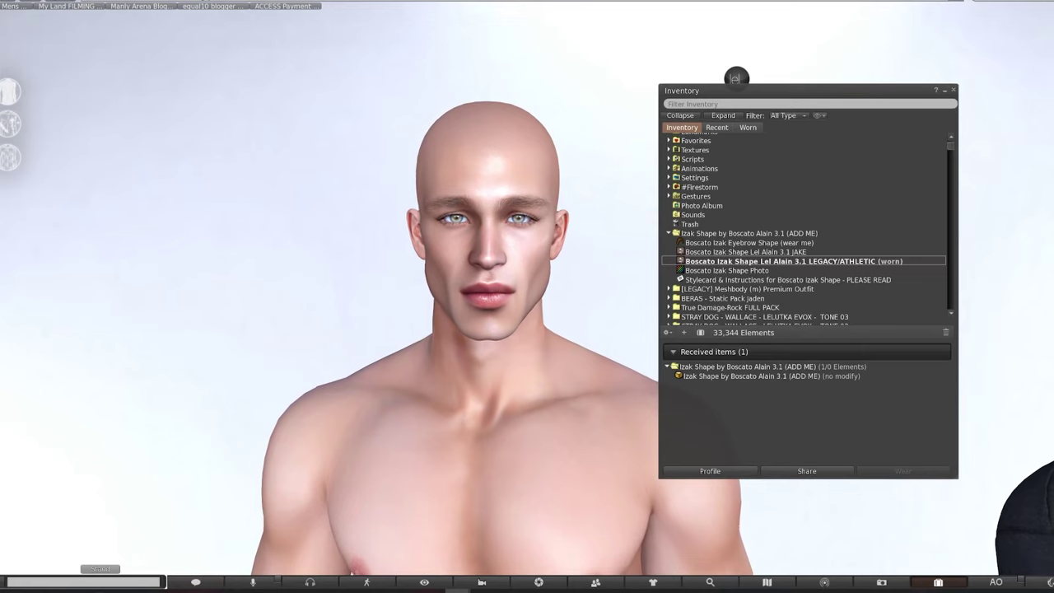
click(745, 243)
double_click(744, 243)
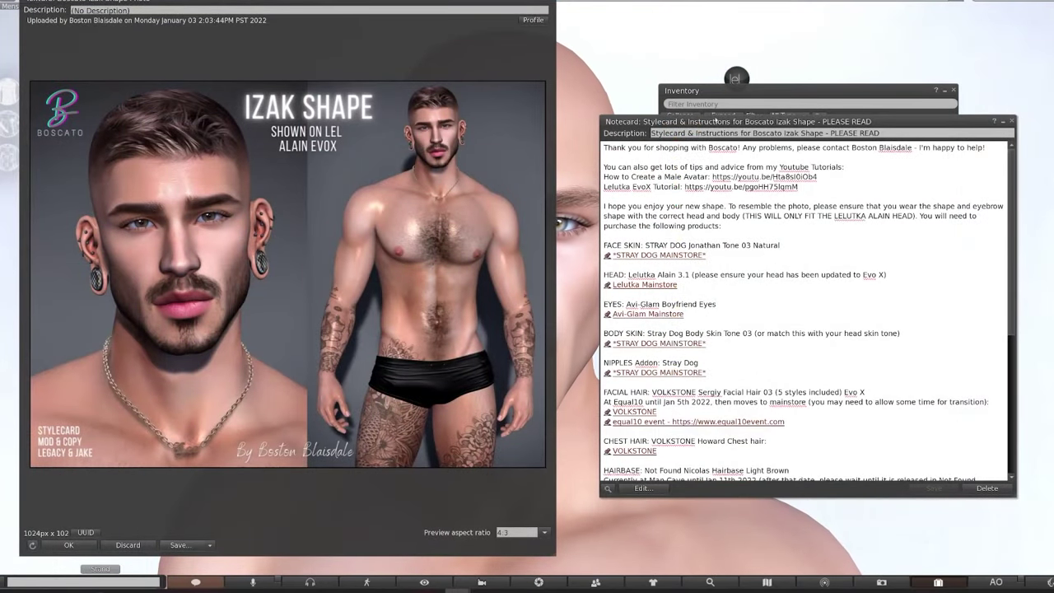
- Move the Izak stylecard notecard aside and scroll through its recommended products
drag(715, 121, 688, 76)
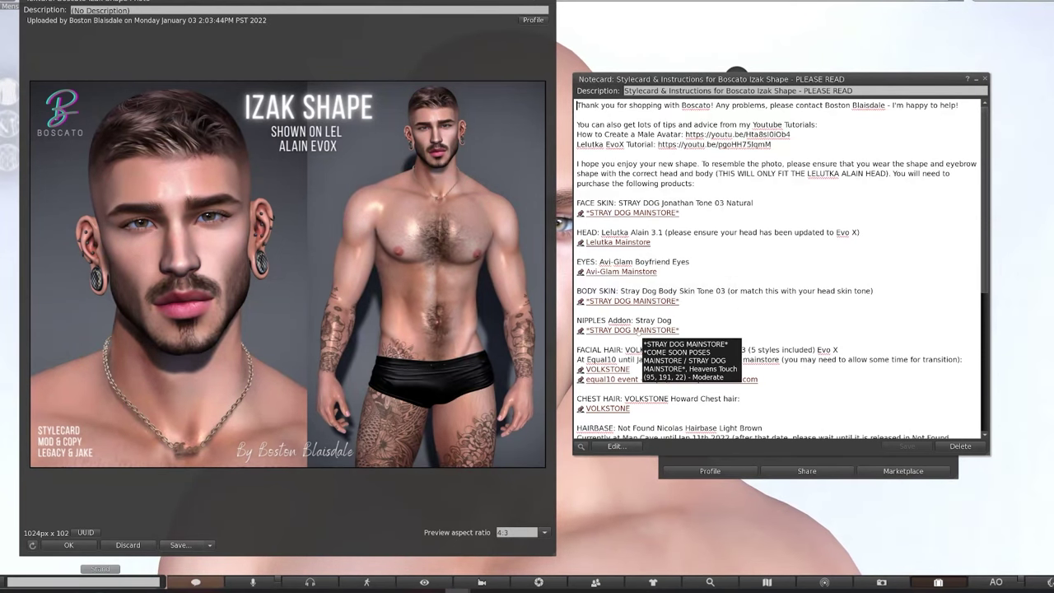
scroll(716, 349, down, 3)
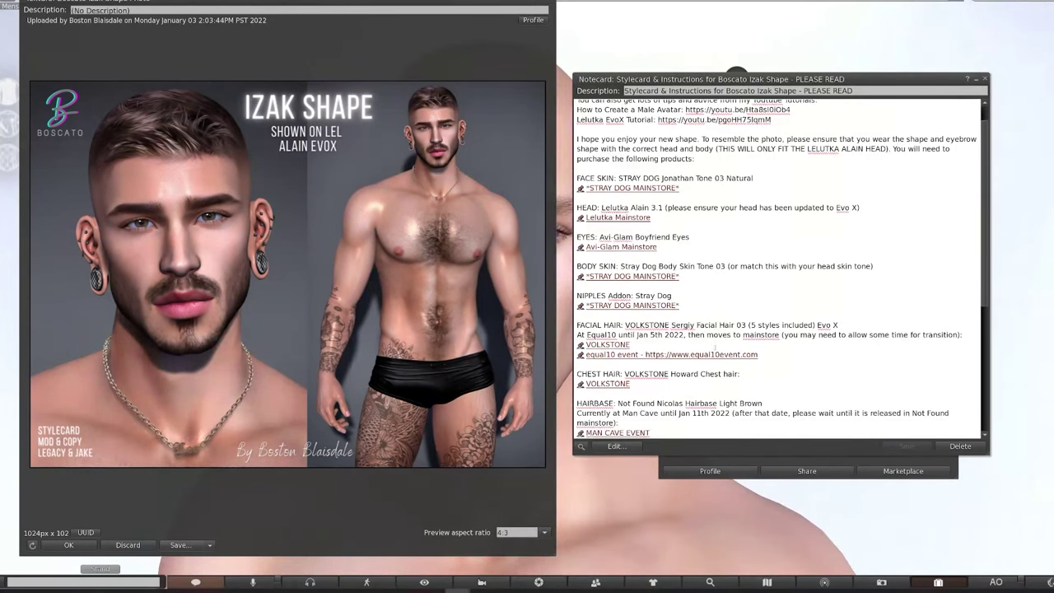
scroll(715, 348, up, 3)
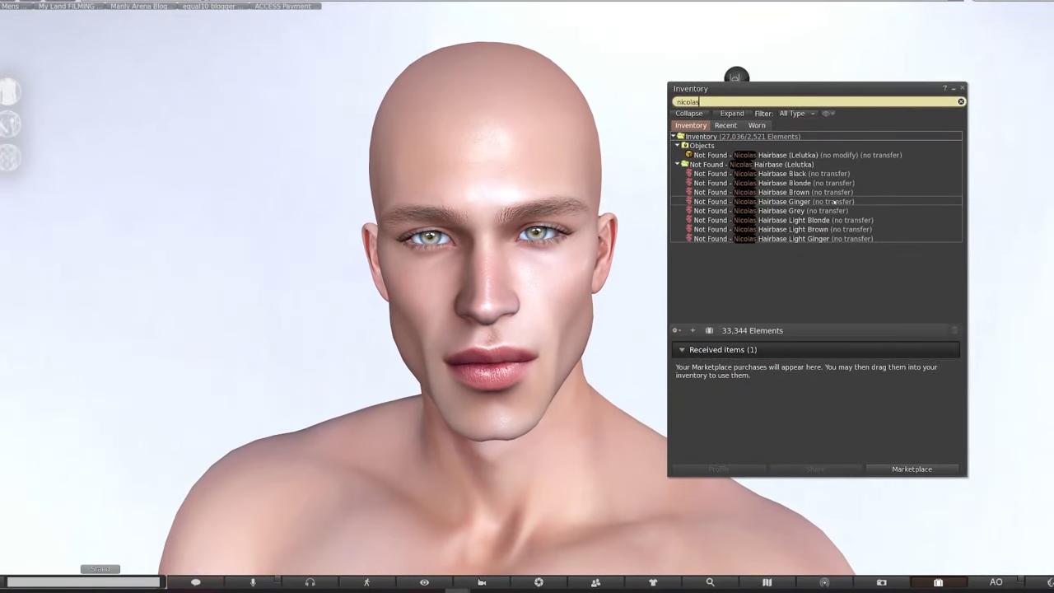
- Wear the Not Found - Nicolas Hairbase Brown from Inventory, then clear the search filter
click(805, 192)
double_click(805, 193)
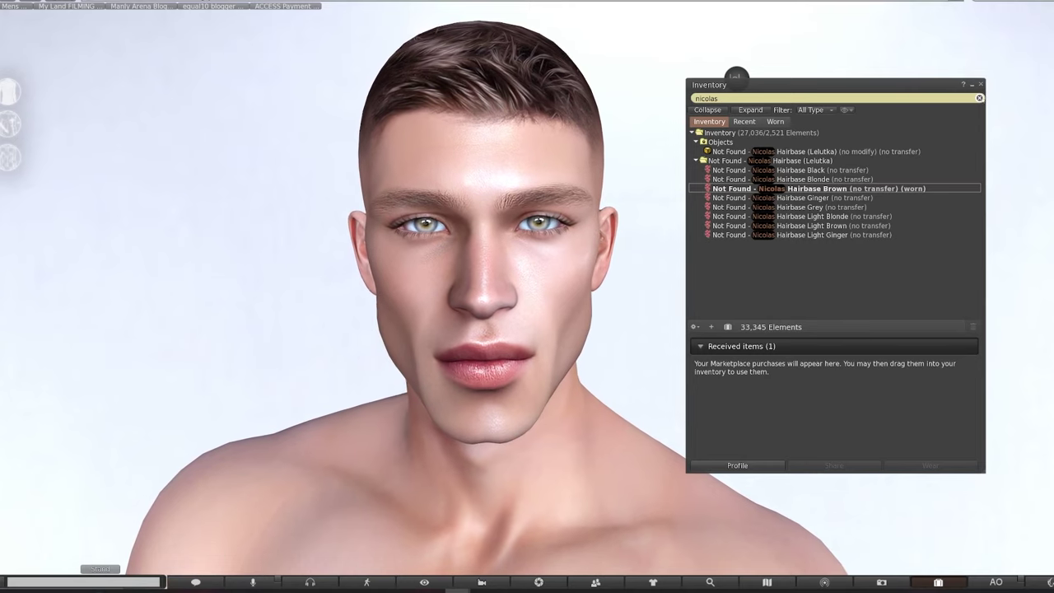
click(980, 98)
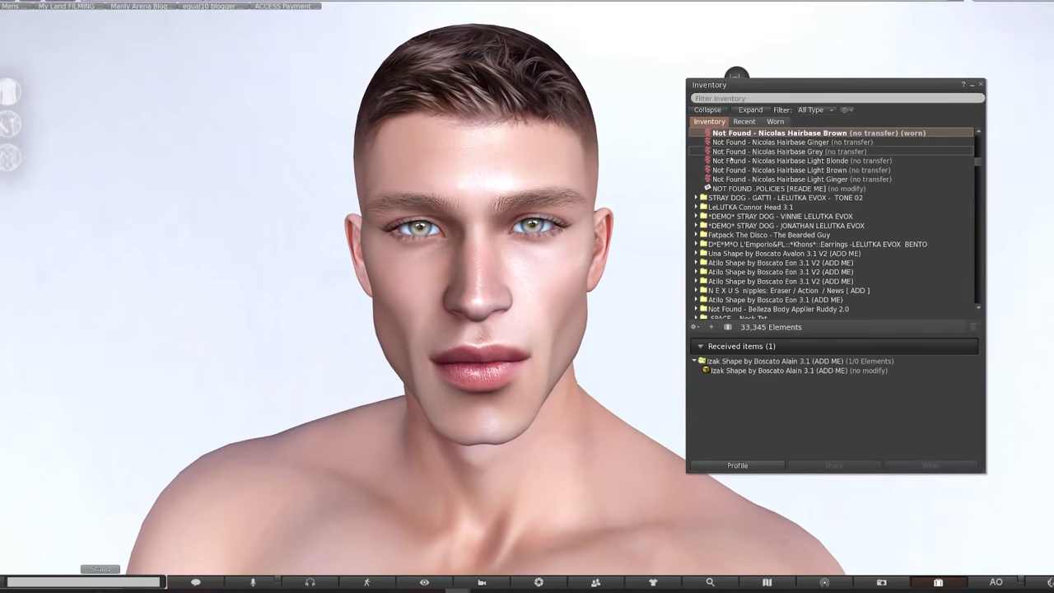